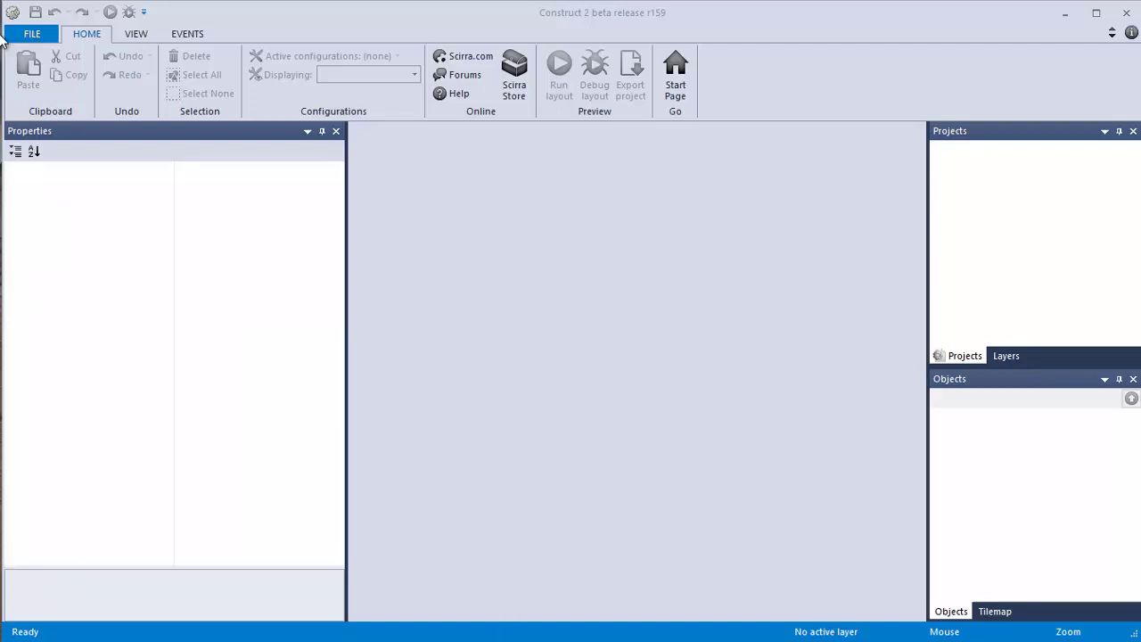
- Create a new empty project with default settings
click(24, 34)
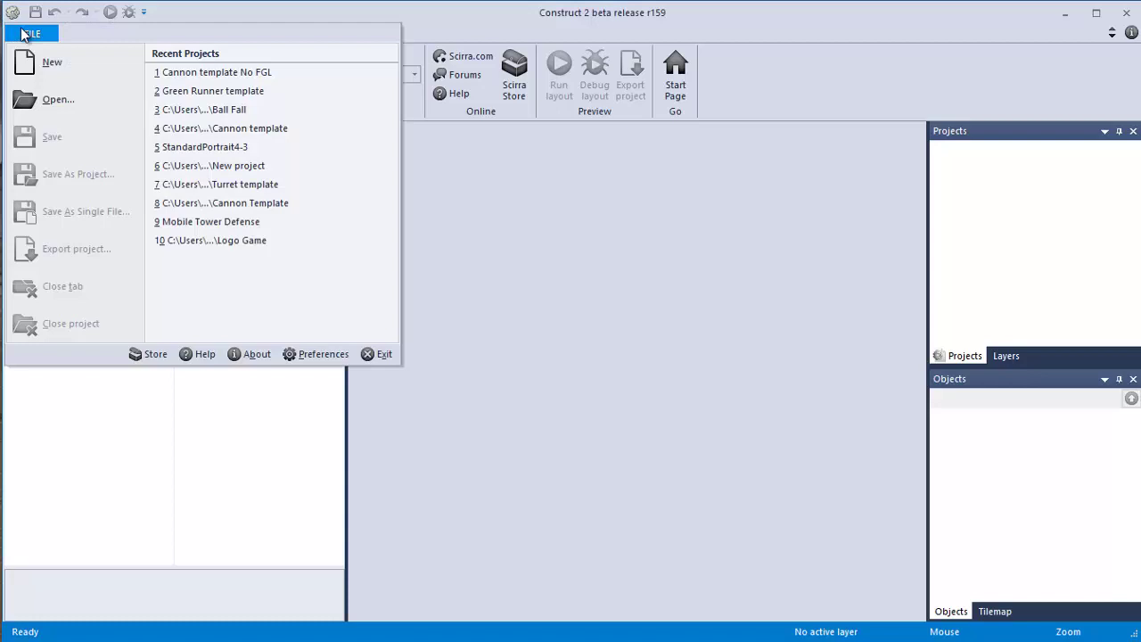
click(59, 56)
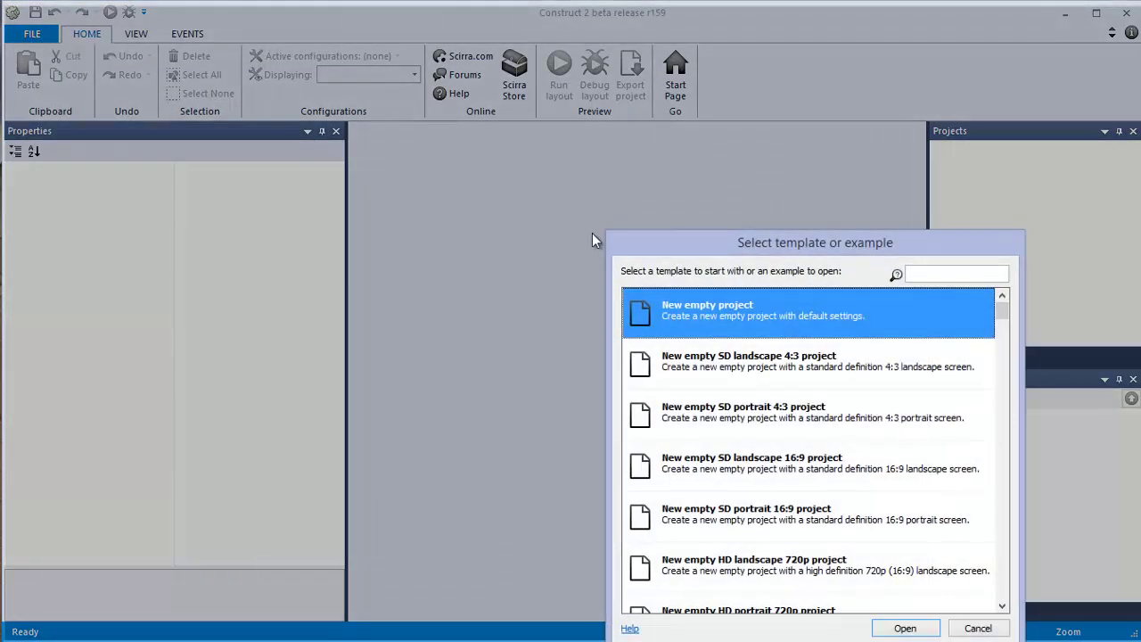
drag(726, 242, 528, 151)
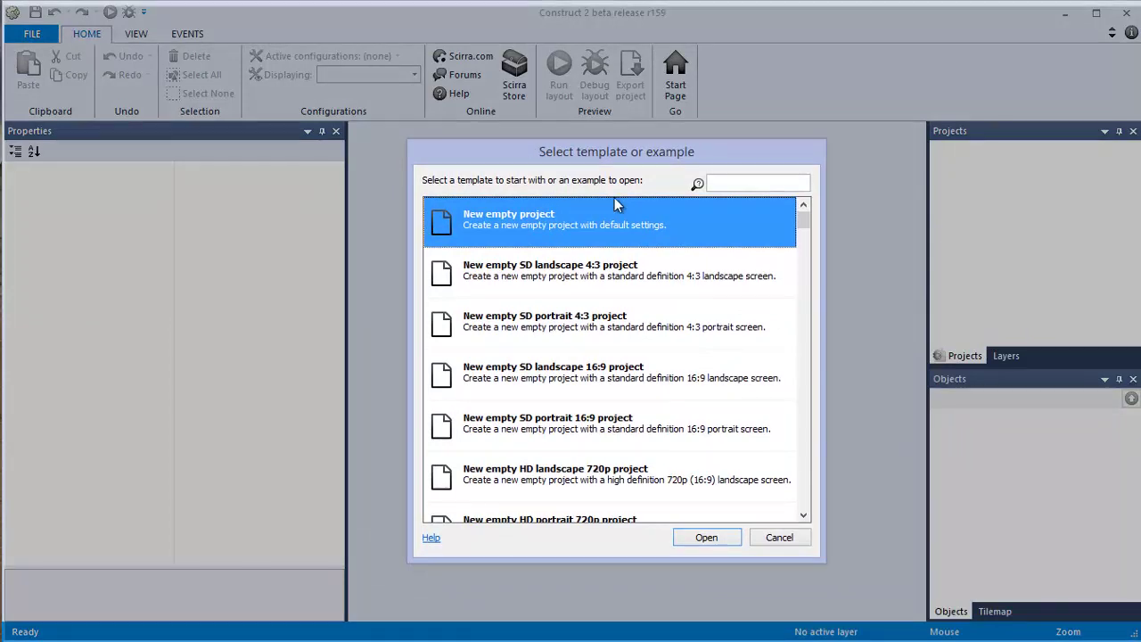
scroll(604, 292, down, 1)
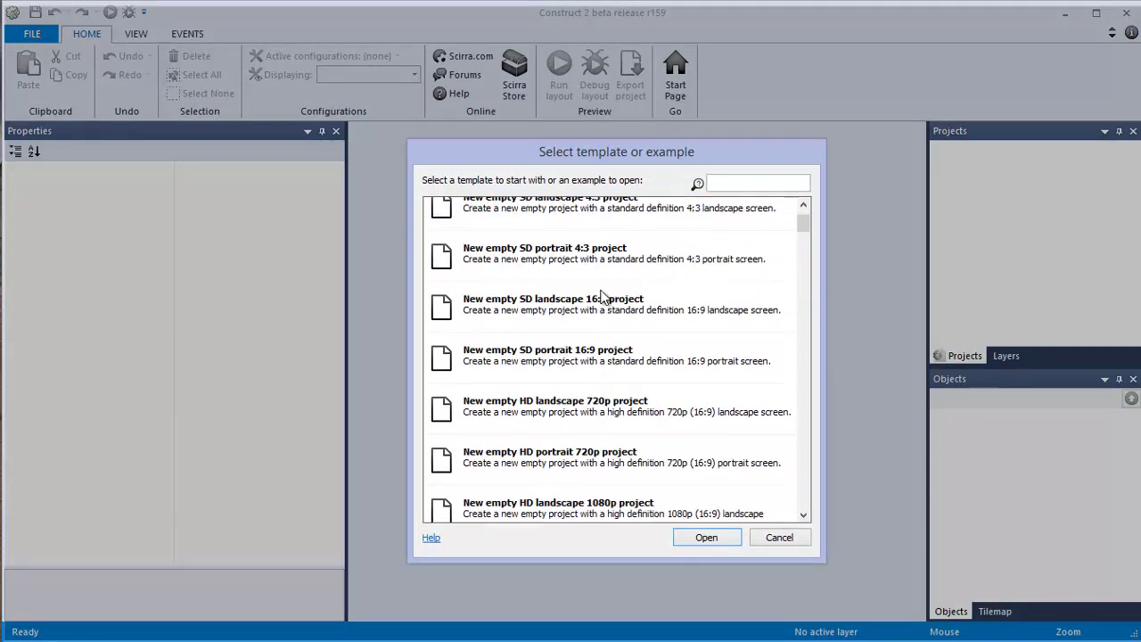
scroll(603, 297, down, 3)
scroll(603, 297, up, 4)
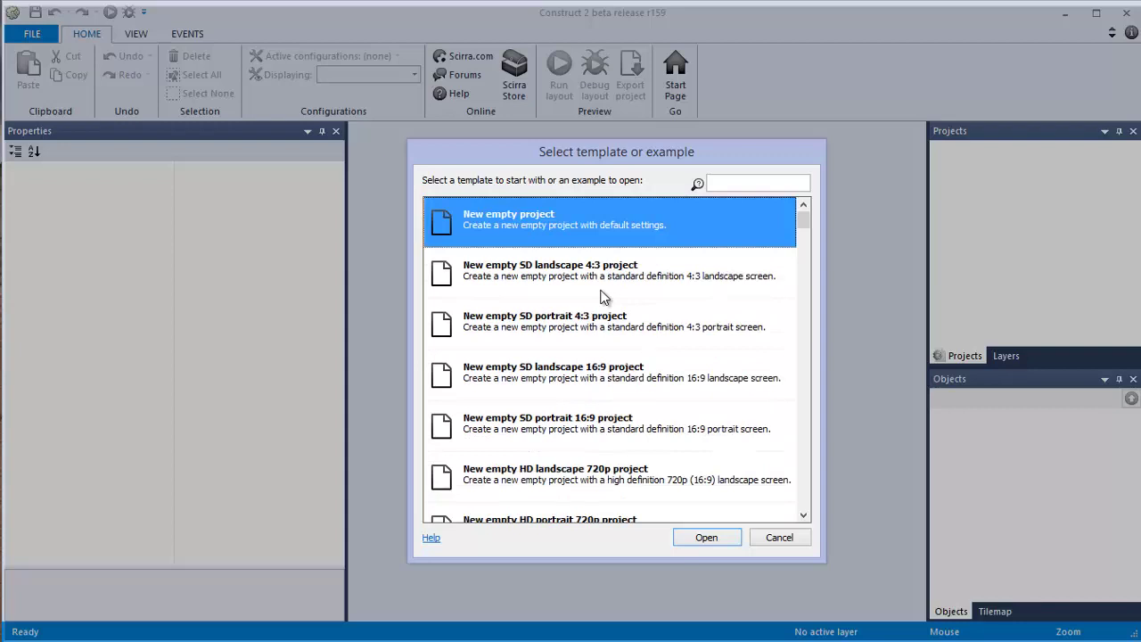
double_click(584, 214)
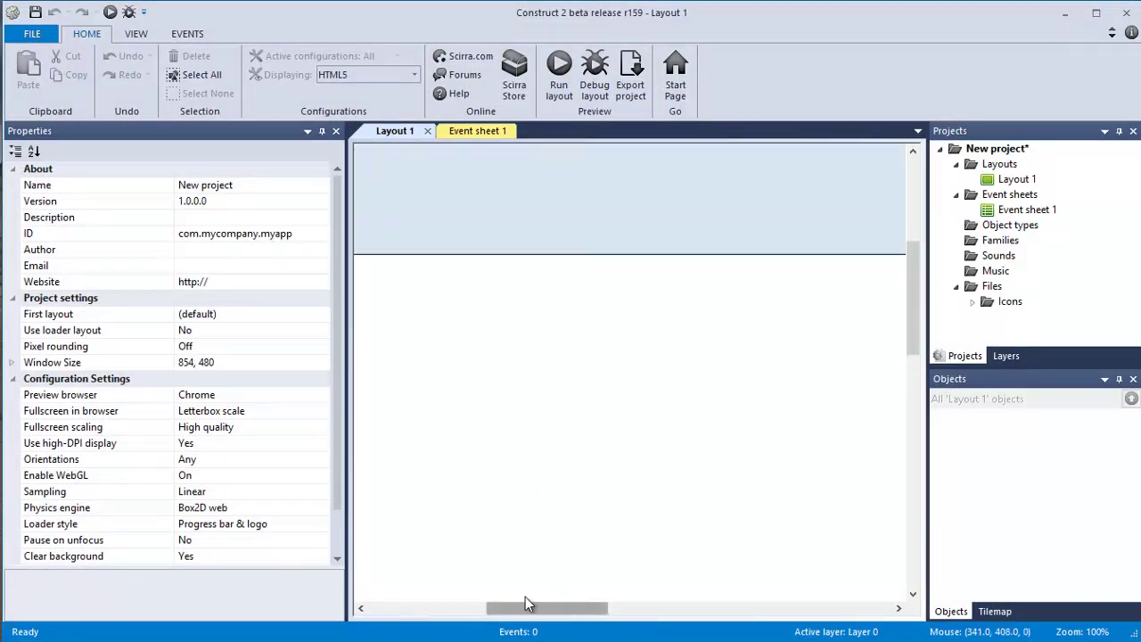
- Insert a Sprite object inside the dashed window area of the layout, at about 400, 322
scroll(657, 475, down, 3)
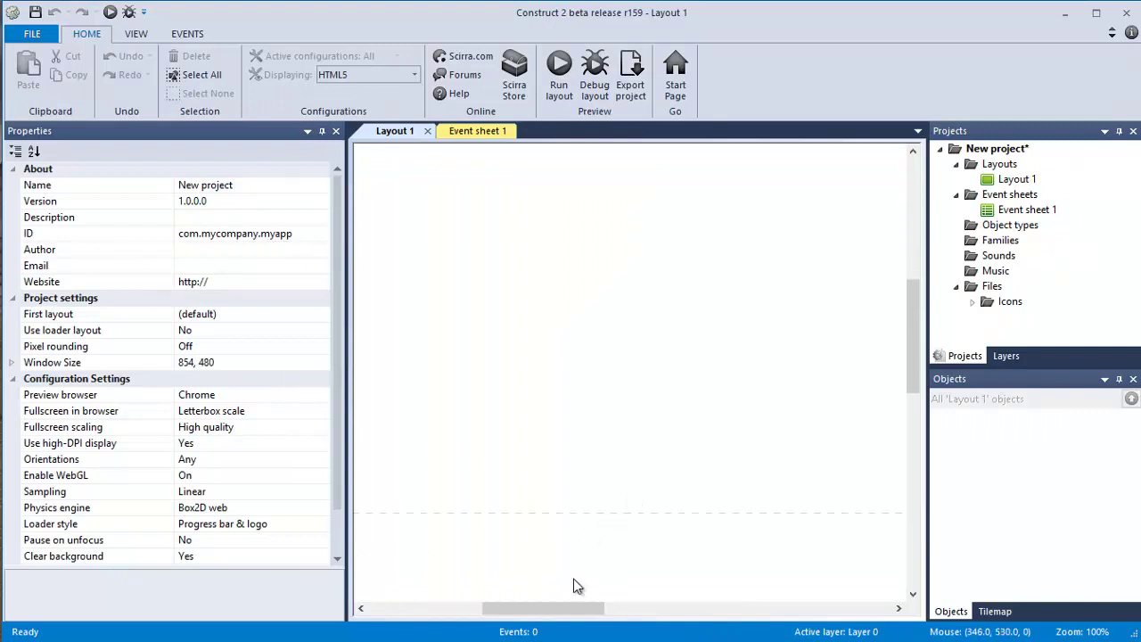
drag(573, 608, 526, 561)
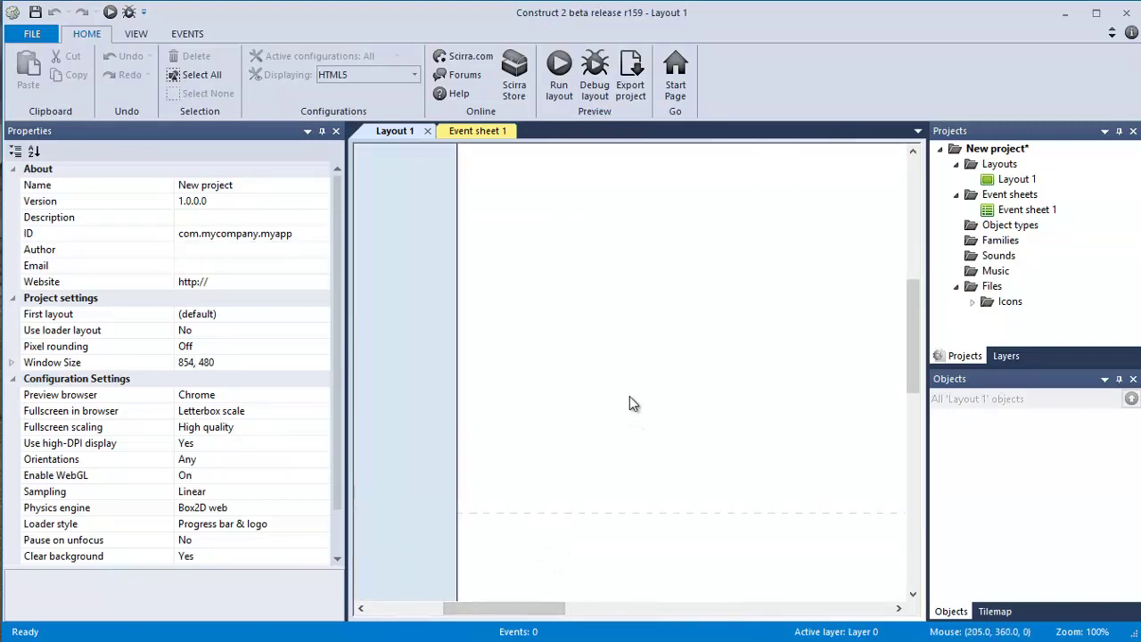
click(734, 397)
ctrl+scroll(733, 403, down, 6)
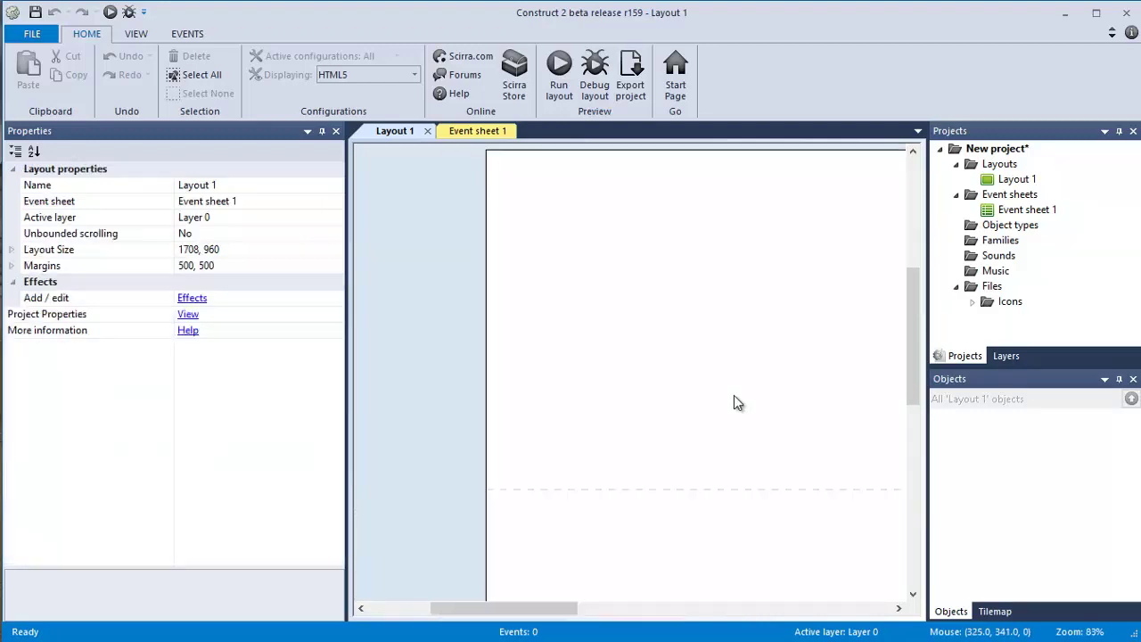
drag(591, 621, 675, 622)
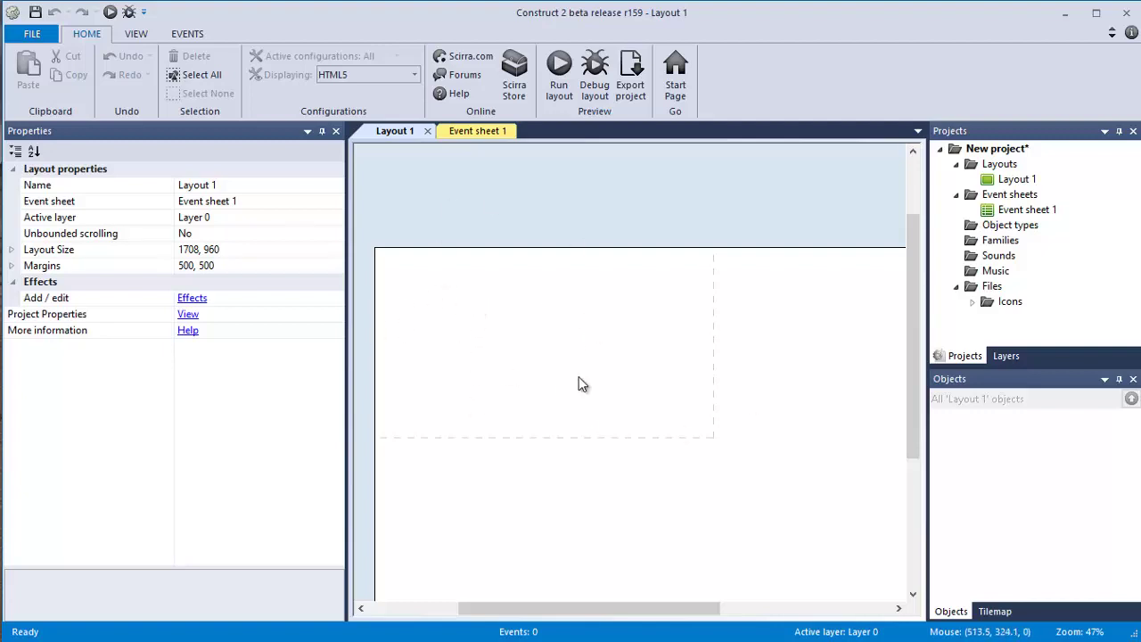
ctrl+scroll(534, 382, up, 3)
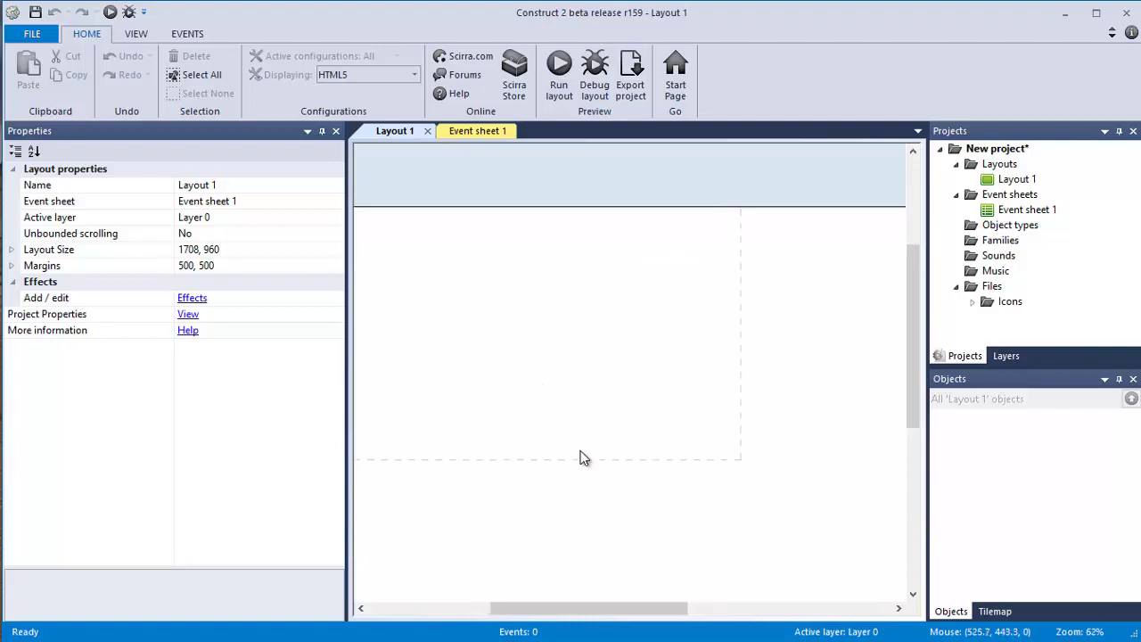
drag(593, 607, 558, 609)
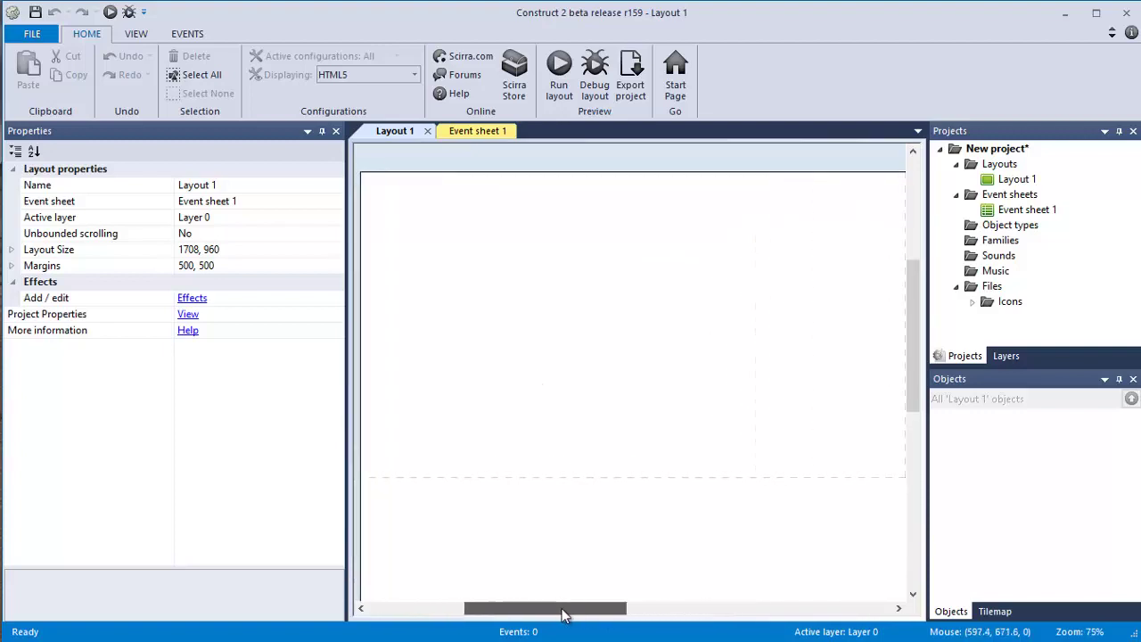
double_click(551, 447)
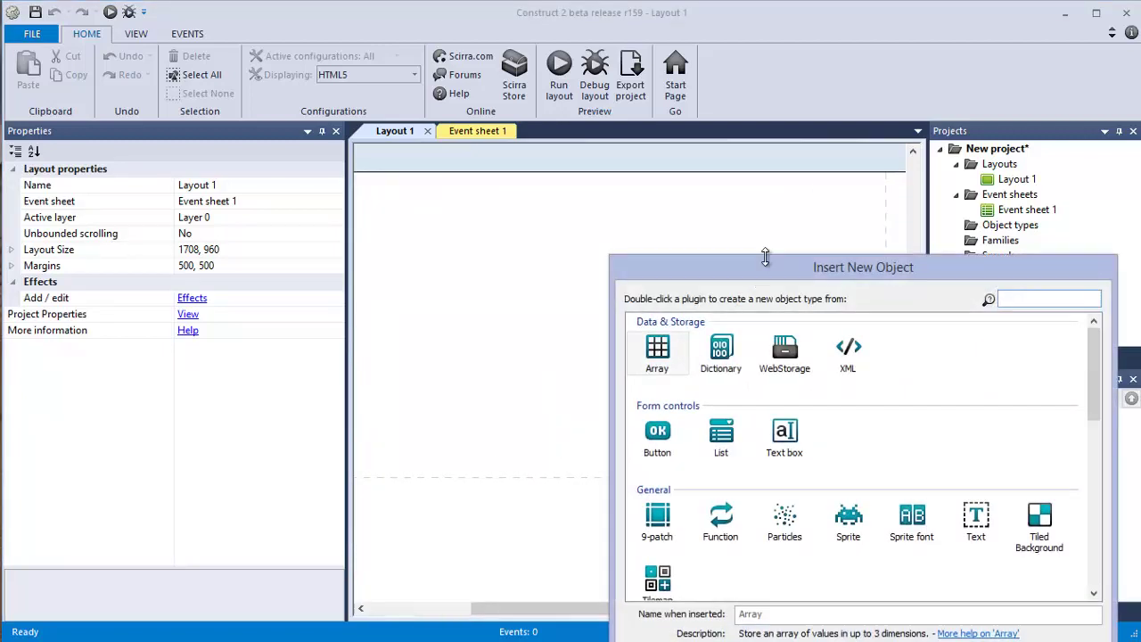
drag(766, 271, 512, 159)
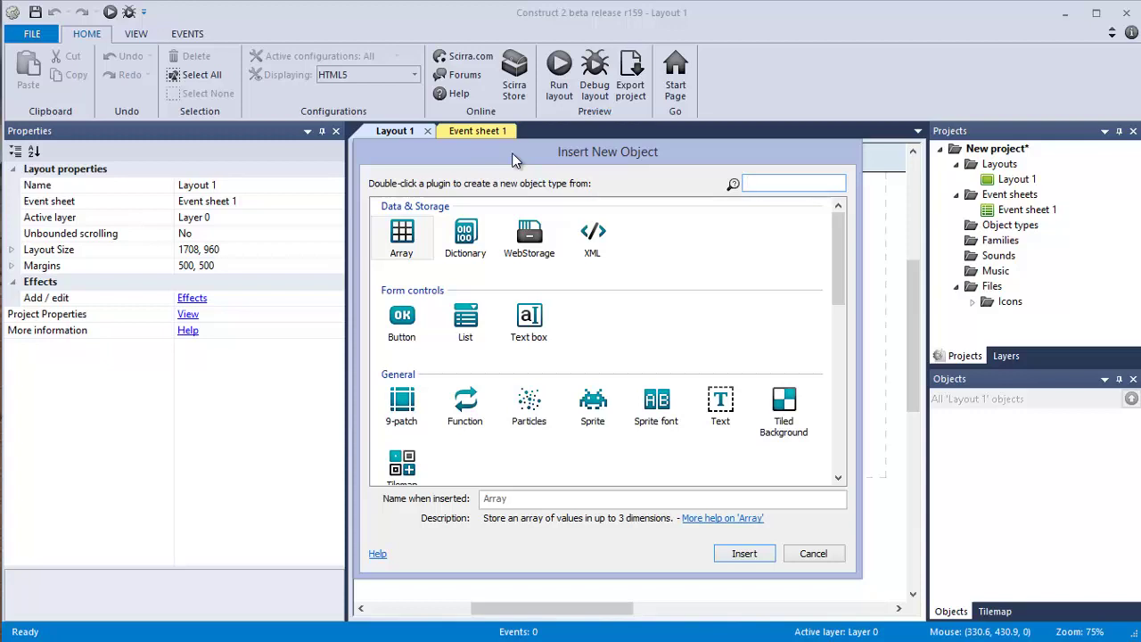
double_click(592, 409)
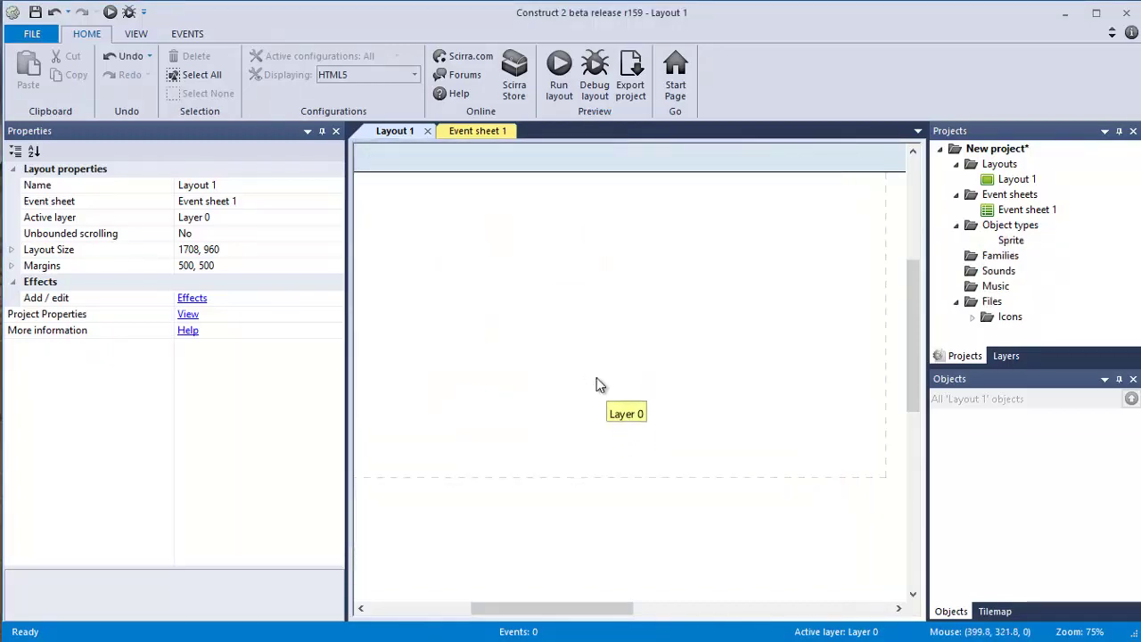
click(598, 377)
- Resize the sprite's image canvas to 50 by 50 pixels
drag(793, 171, 554, 138)
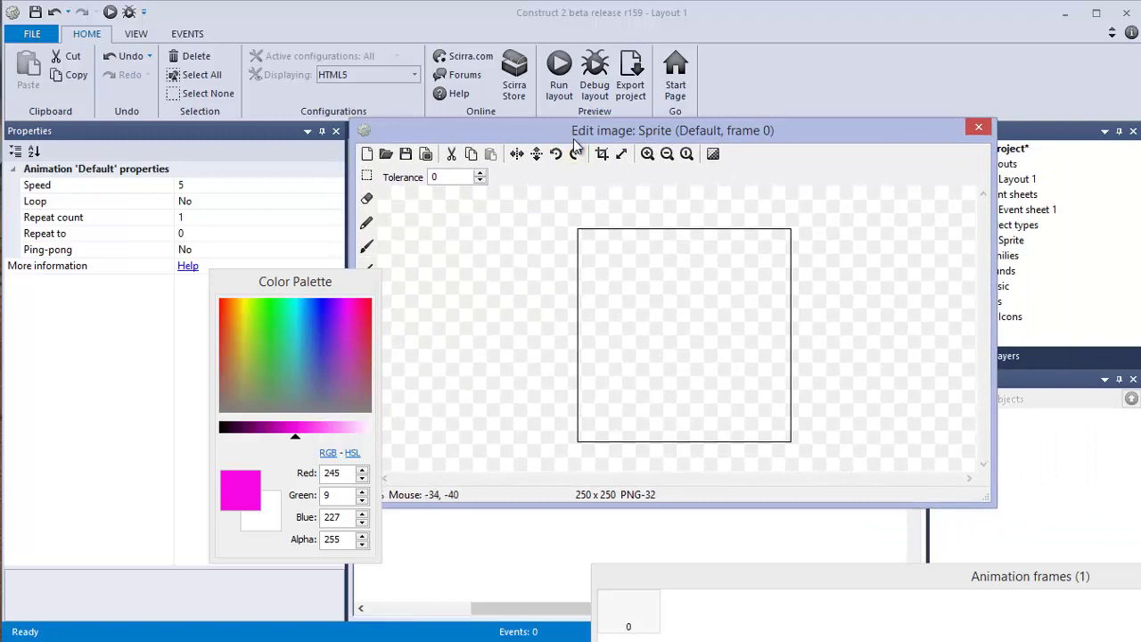
click(622, 155)
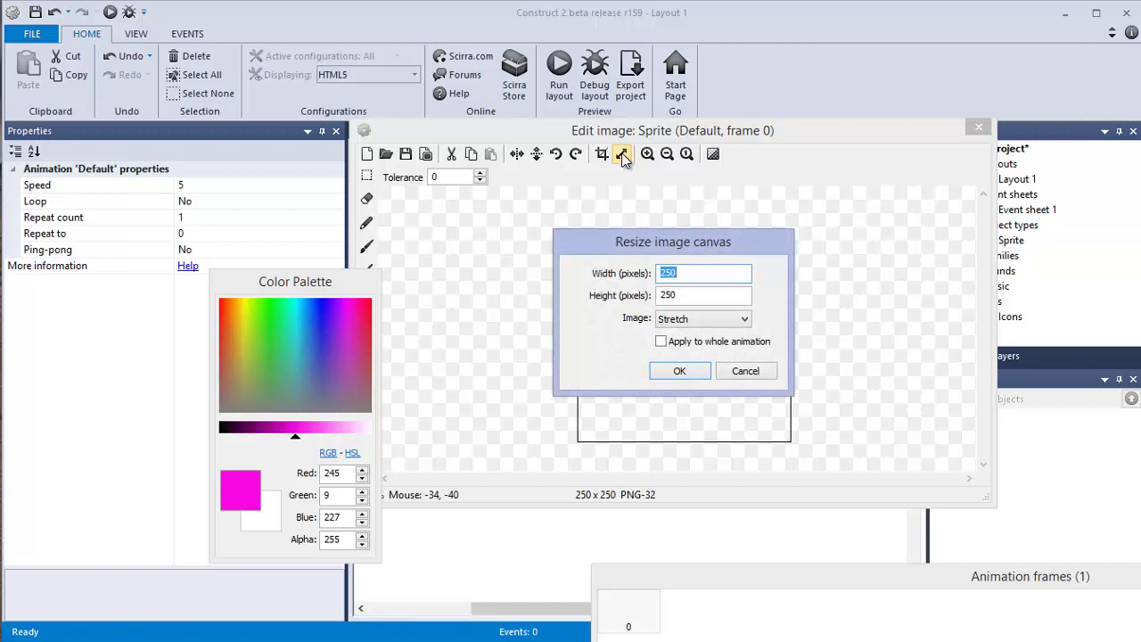
text(50)
key(Tab)
text(50)
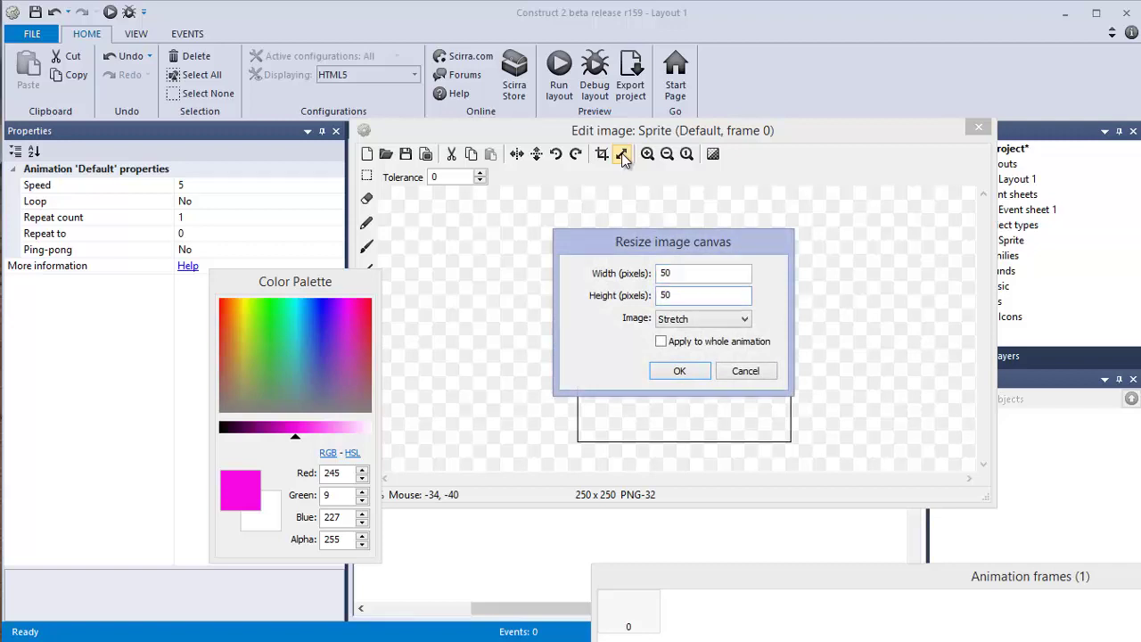
key(Return)
- Fill the sprite's image with bright green (7, 253, 1) and close the image editor
drag(275, 312, 207, 256)
click(370, 319)
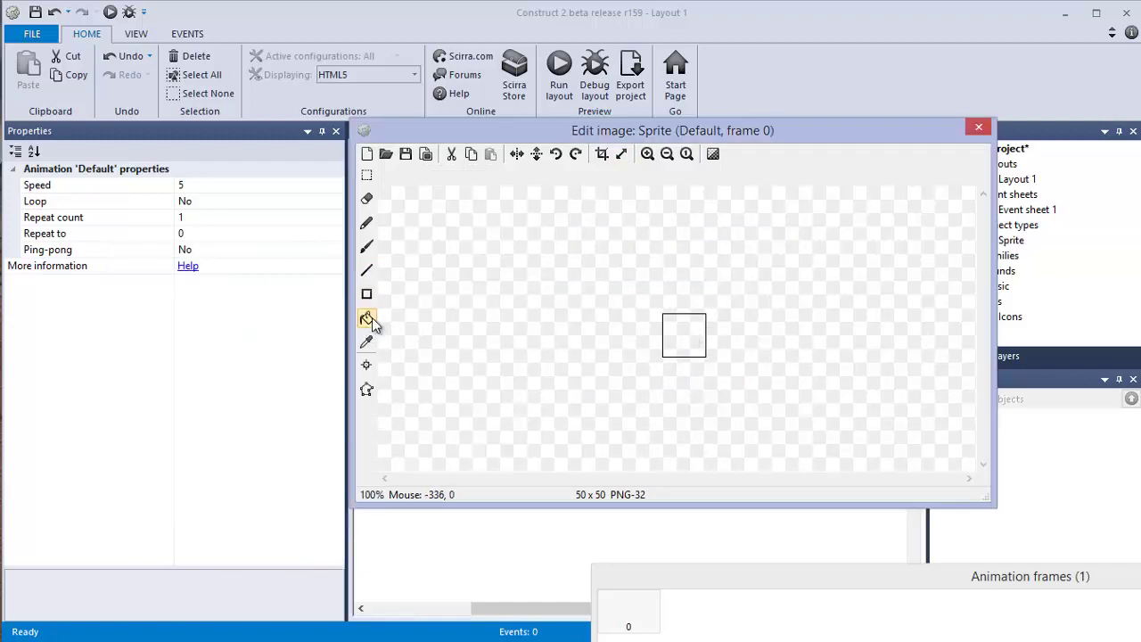
click(695, 343)
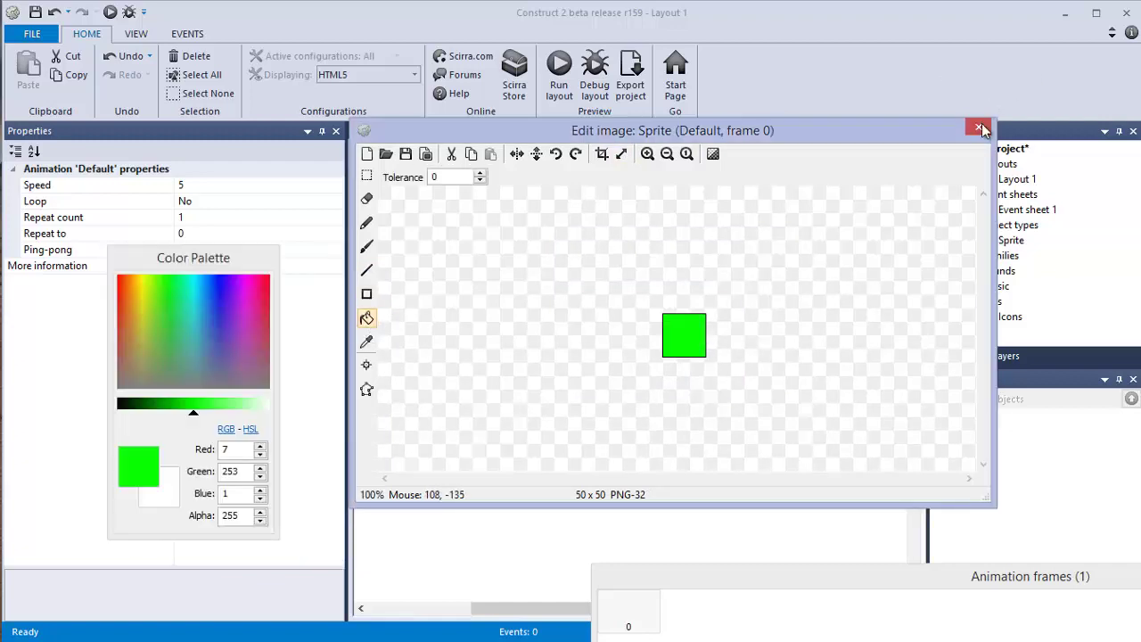
click(978, 127)
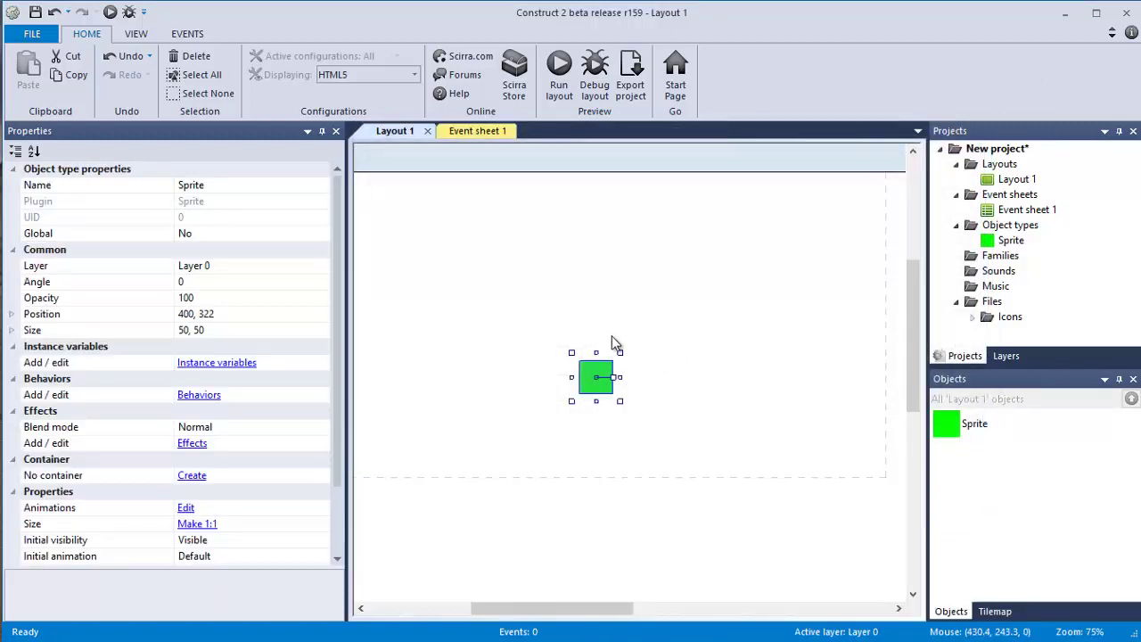
- Move the green sprite to about 337, 196 in the layout and try naming it asdfasdfasdf
drag(599, 374, 559, 294)
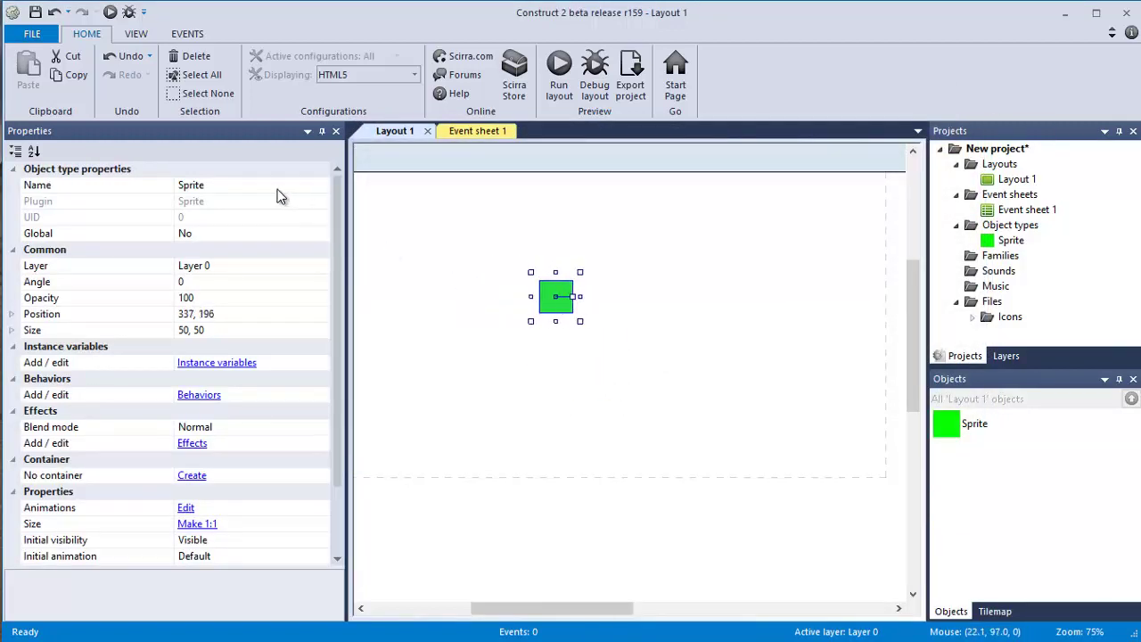
click(278, 200)
click(279, 183)
text(Player)
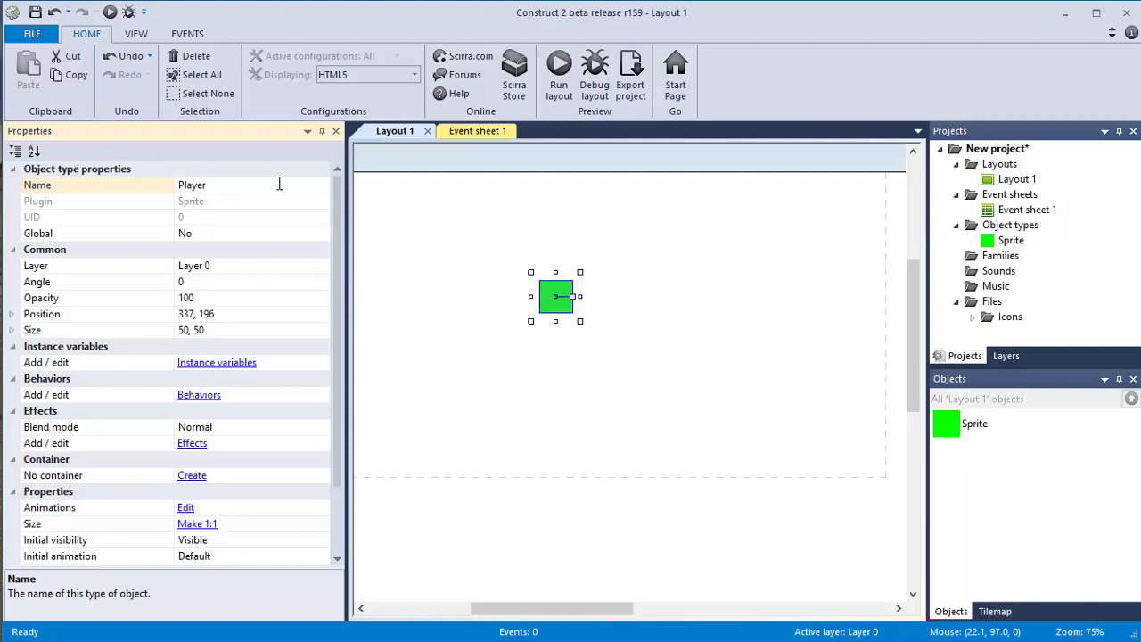
key(BackSpace)
text(asdfasdfasdf)
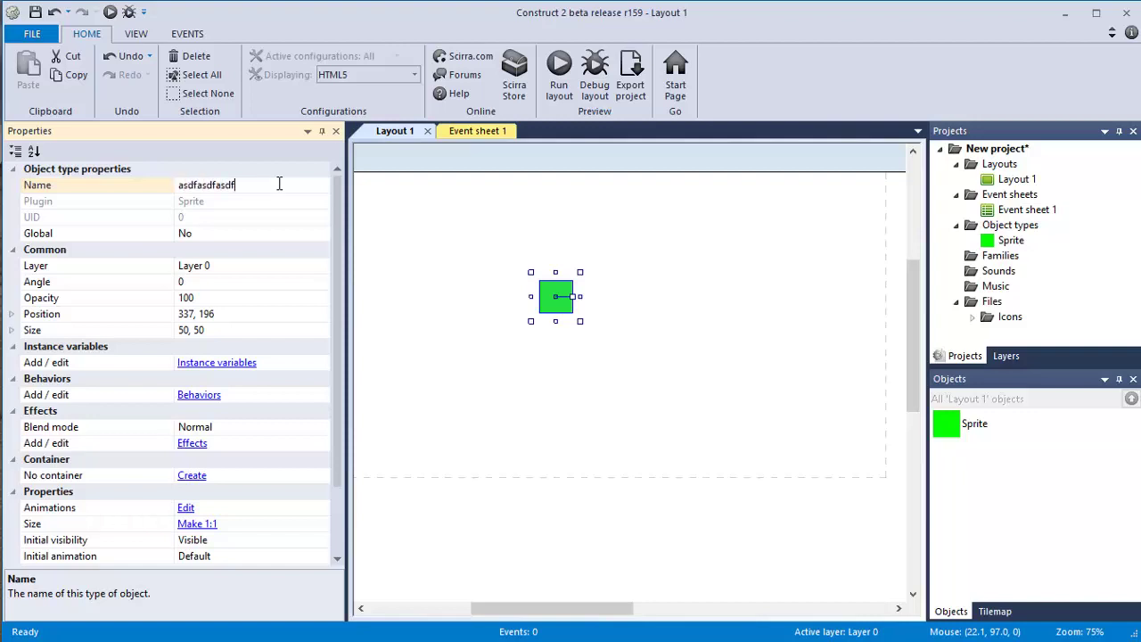
key(Return)
- Rename the green sprite as Player and move it to about 380, 227 in the layout
click(272, 189)
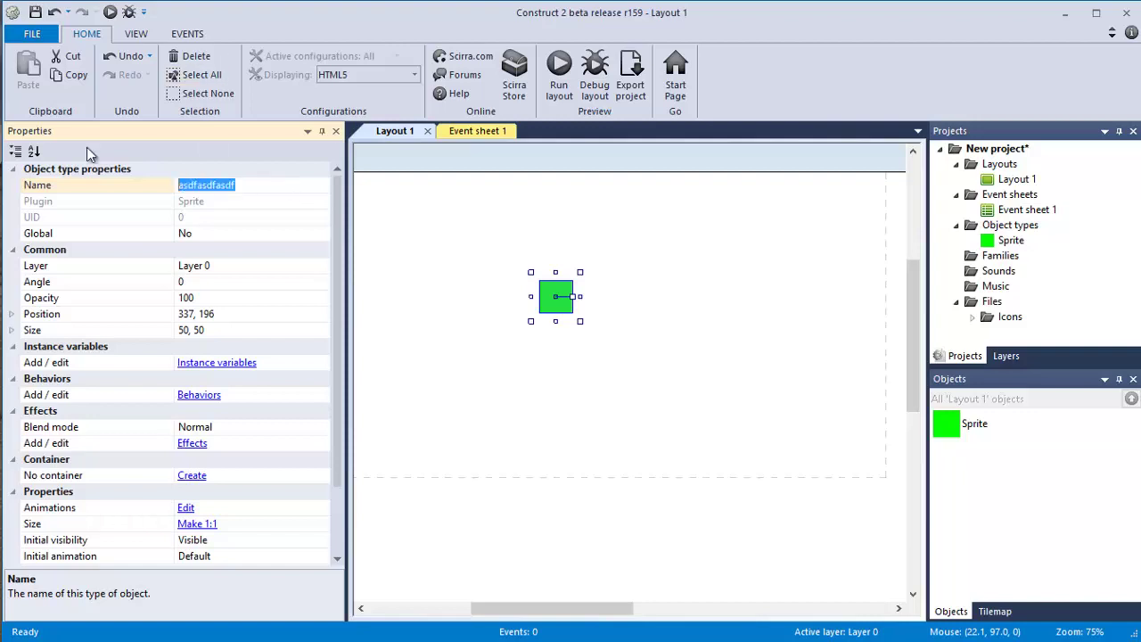
text(Player)
key(Return)
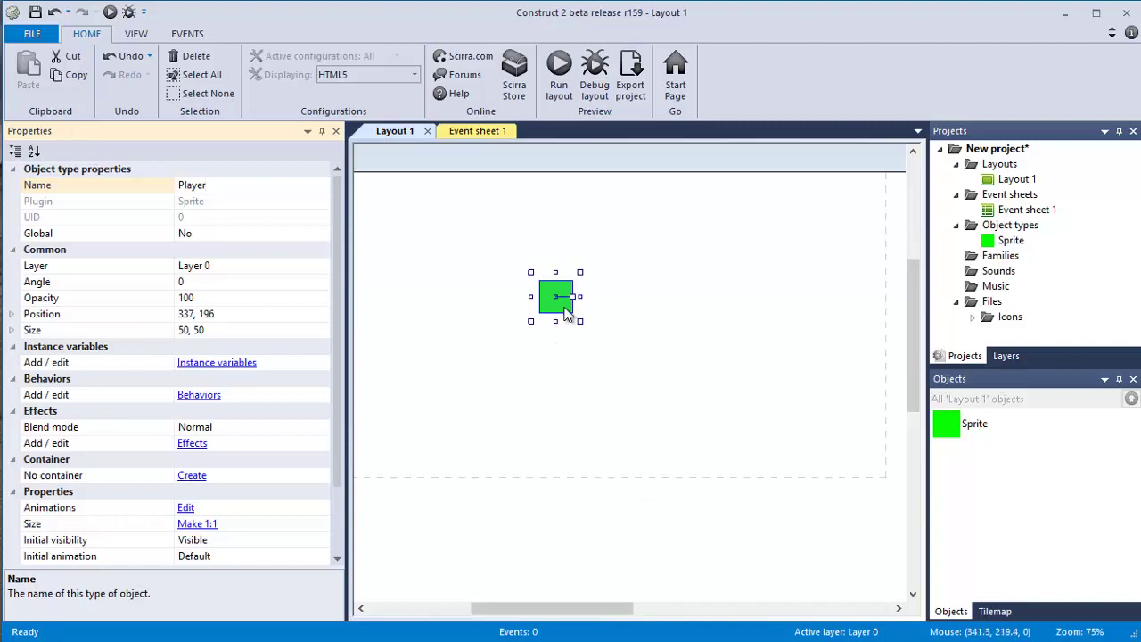
drag(562, 298, 585, 335)
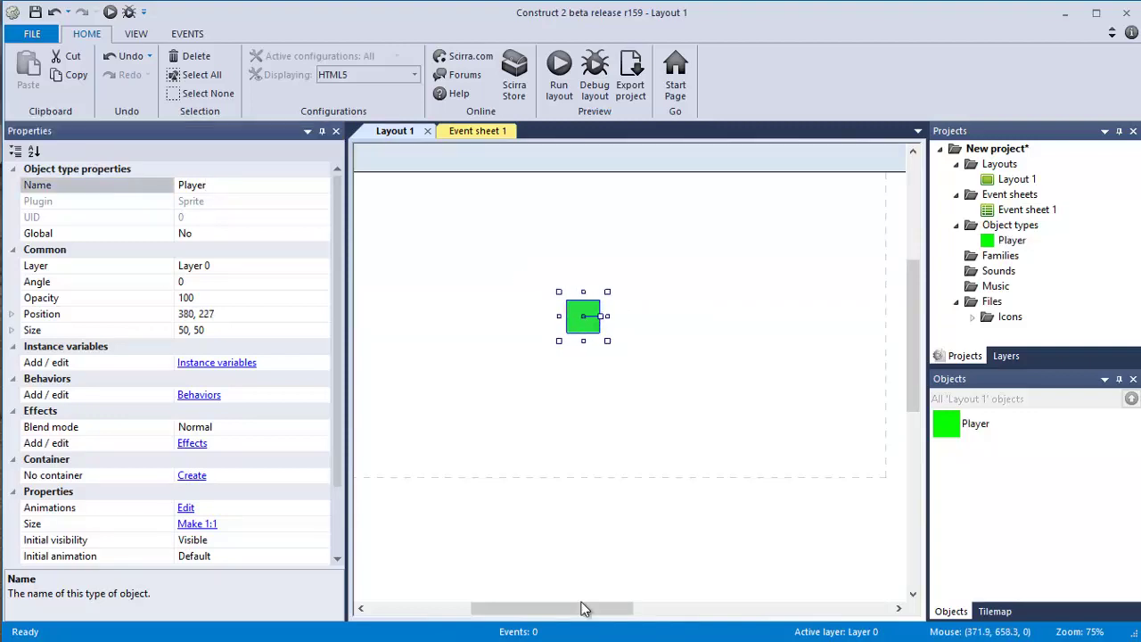
- Insert a second Sprite object in the layout below the Player, at about 334, 359
mouse_move(583, 607)
mouse_down()
mouse_move(569, 609)
mouse_move(583, 609)
mouse_up()
double_click(568, 476)
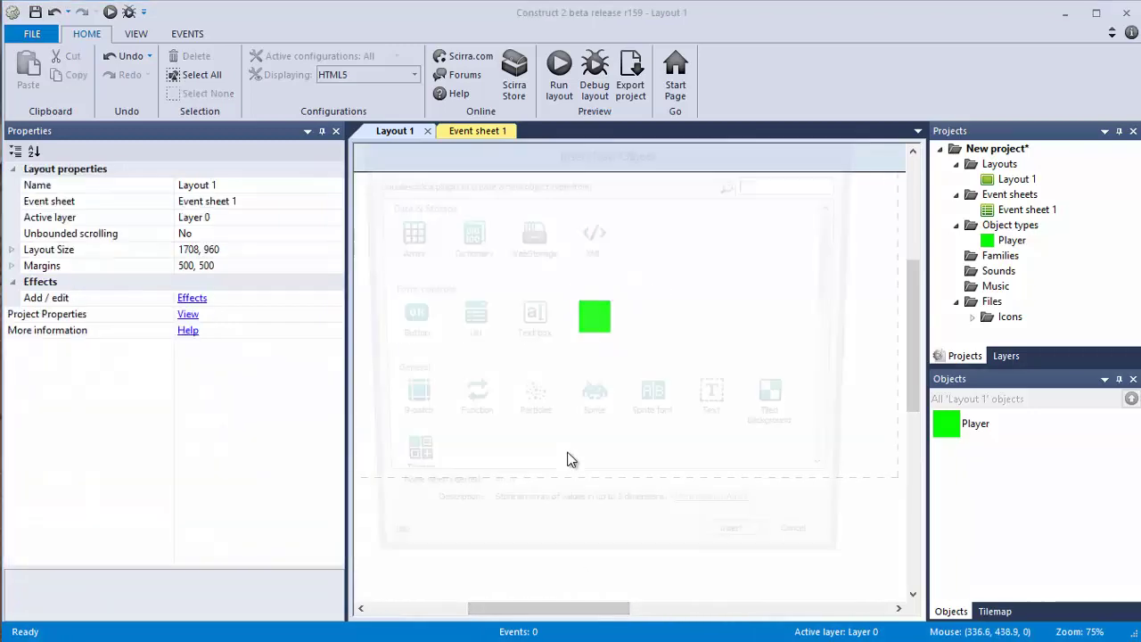
click(581, 397)
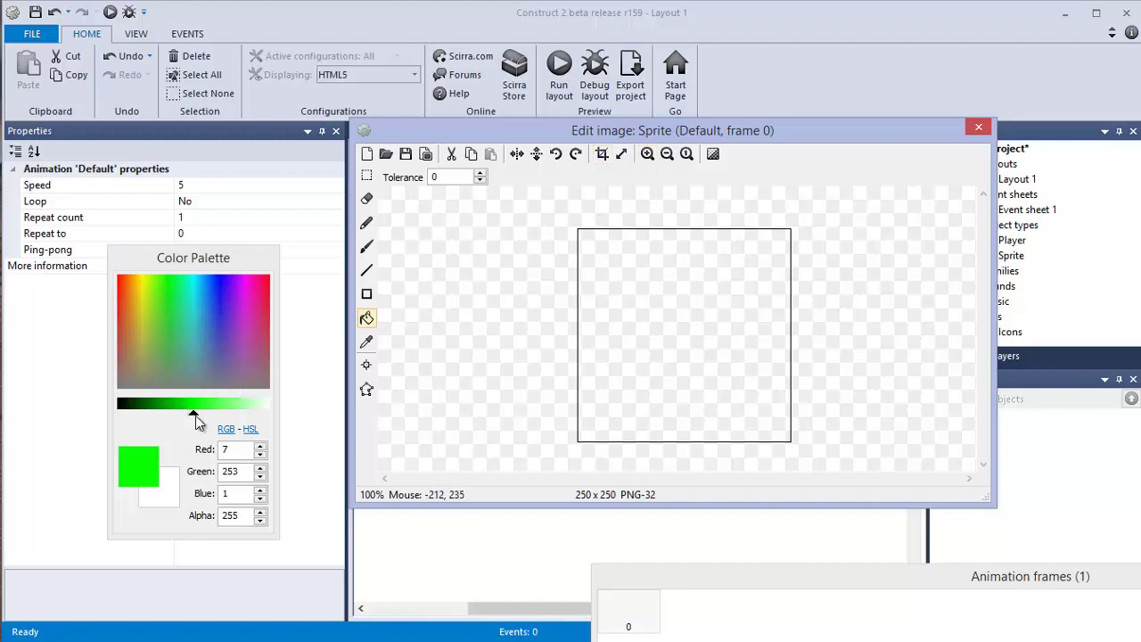
- Fill the second sprite's image with very dark green (1, 30, 0) and close the image editor
drag(195, 415, 73, 424)
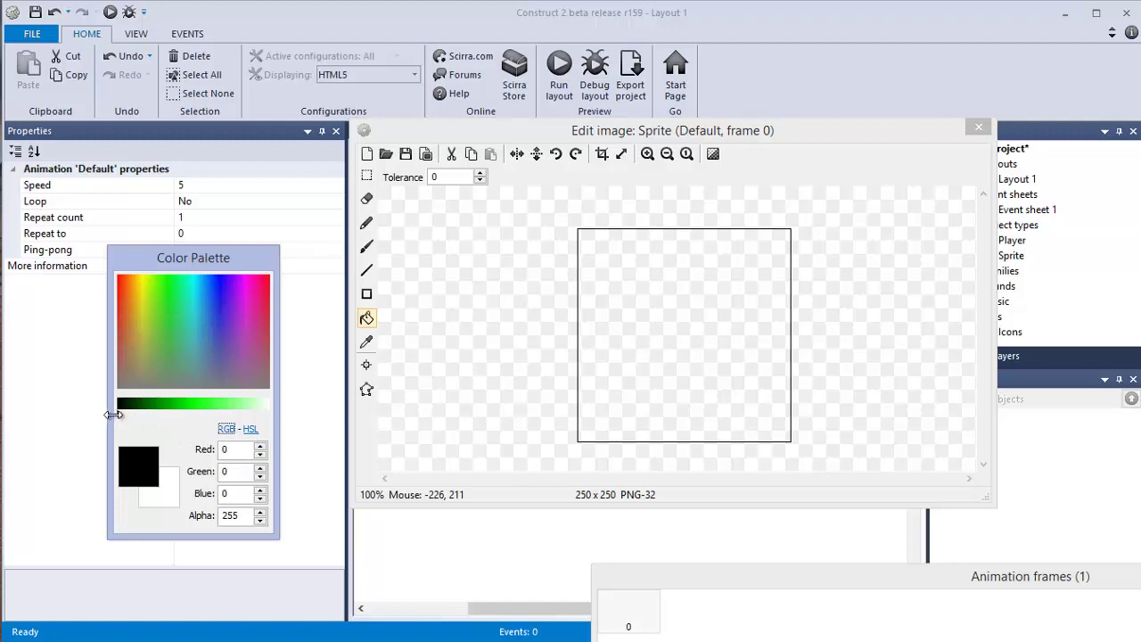
mouse_move(121, 412)
mouse_down()
mouse_move(285, 412)
mouse_move(127, 413)
mouse_up()
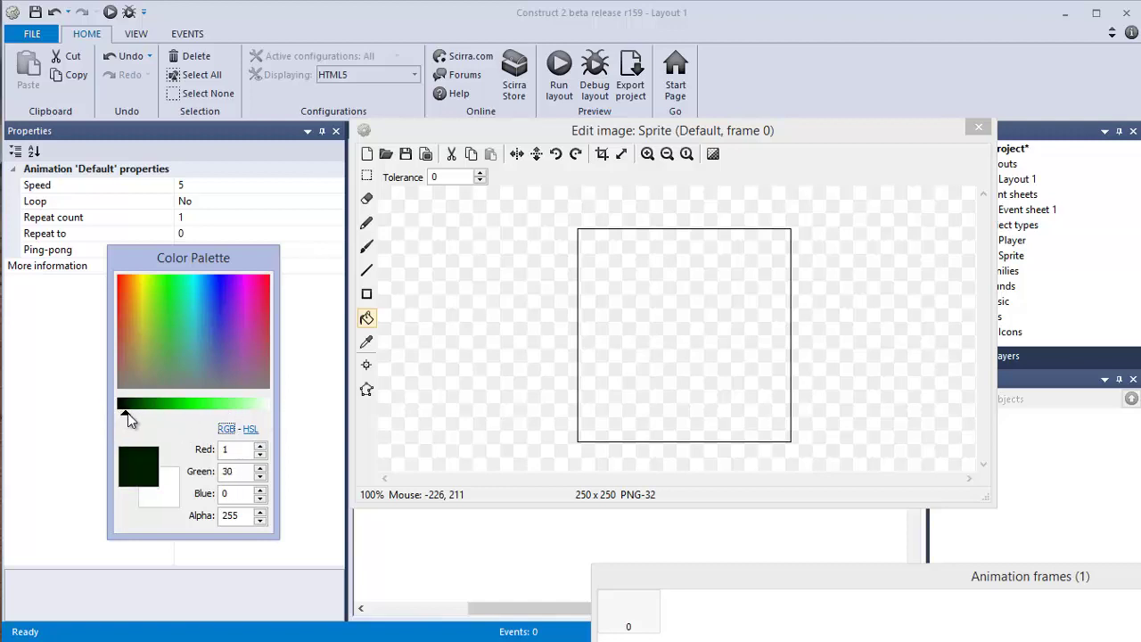
click(649, 274)
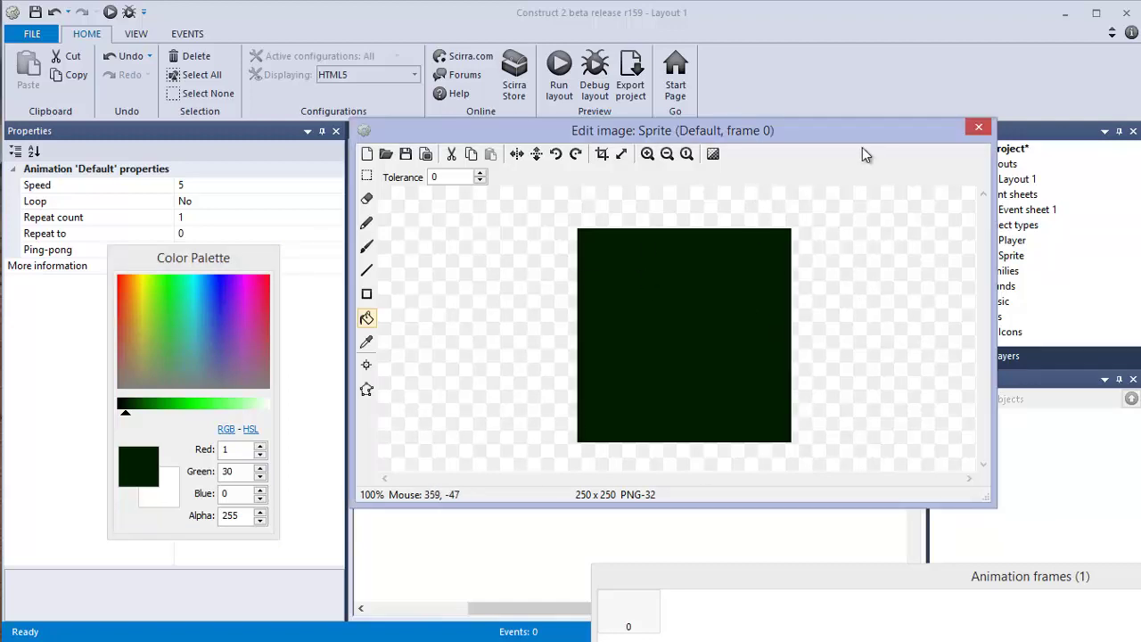
click(712, 153)
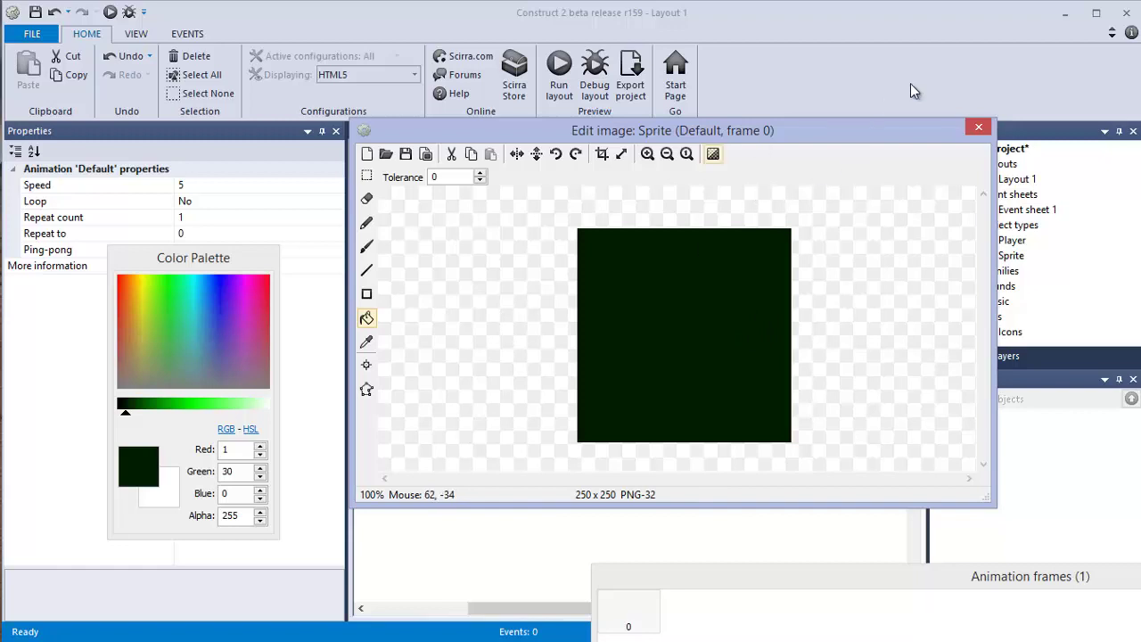
click(984, 126)
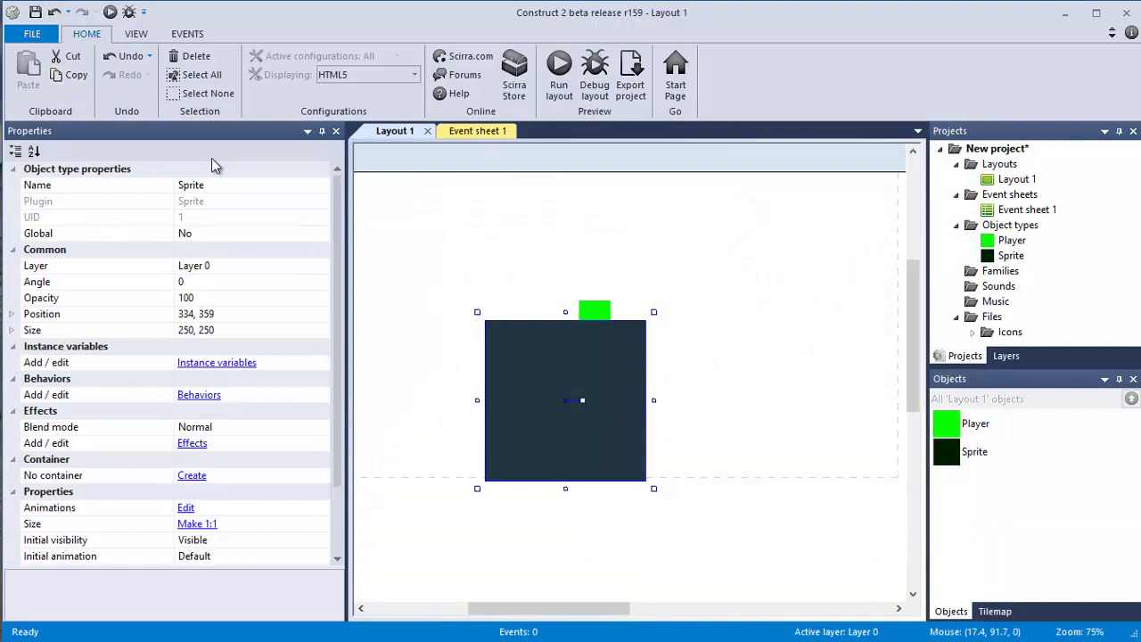
- Rename the dark green sprite as Ground
click(226, 184)
text(Ground)
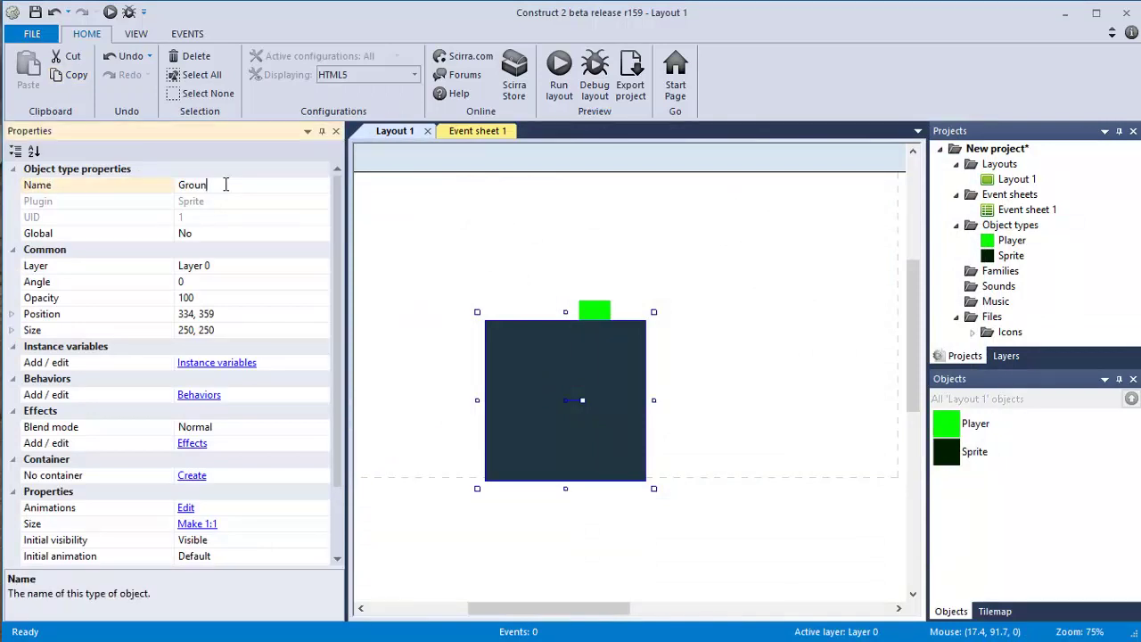
key(Return)
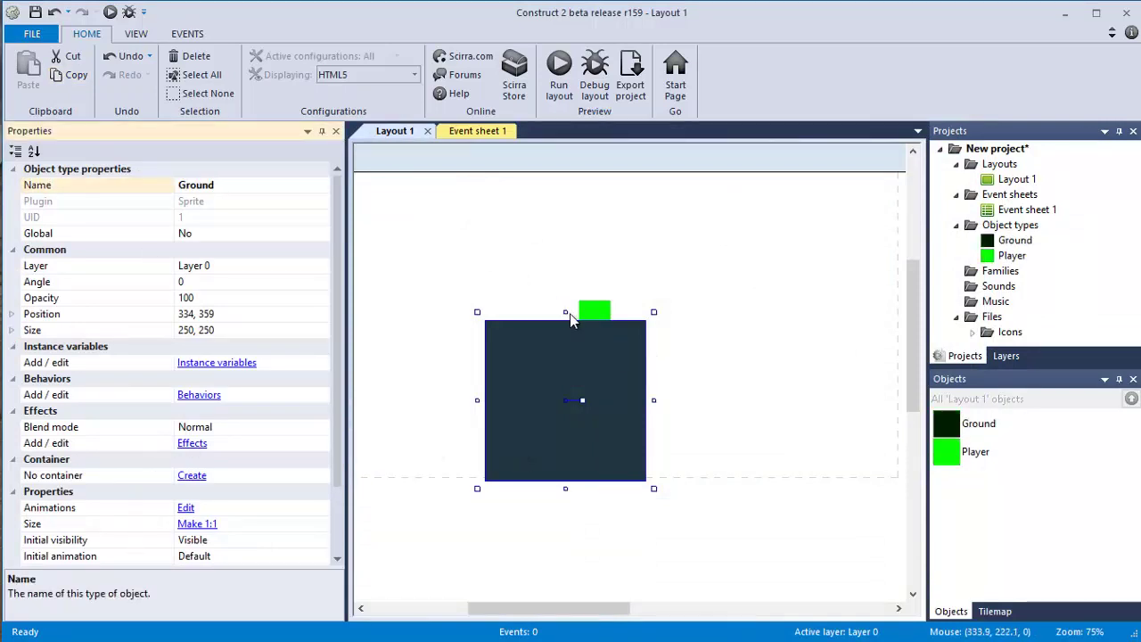
- Resize the Ground sprite to about 423 by 77 and place it at about 218, 439, against the layout's left edge
drag(565, 311, 534, 430)
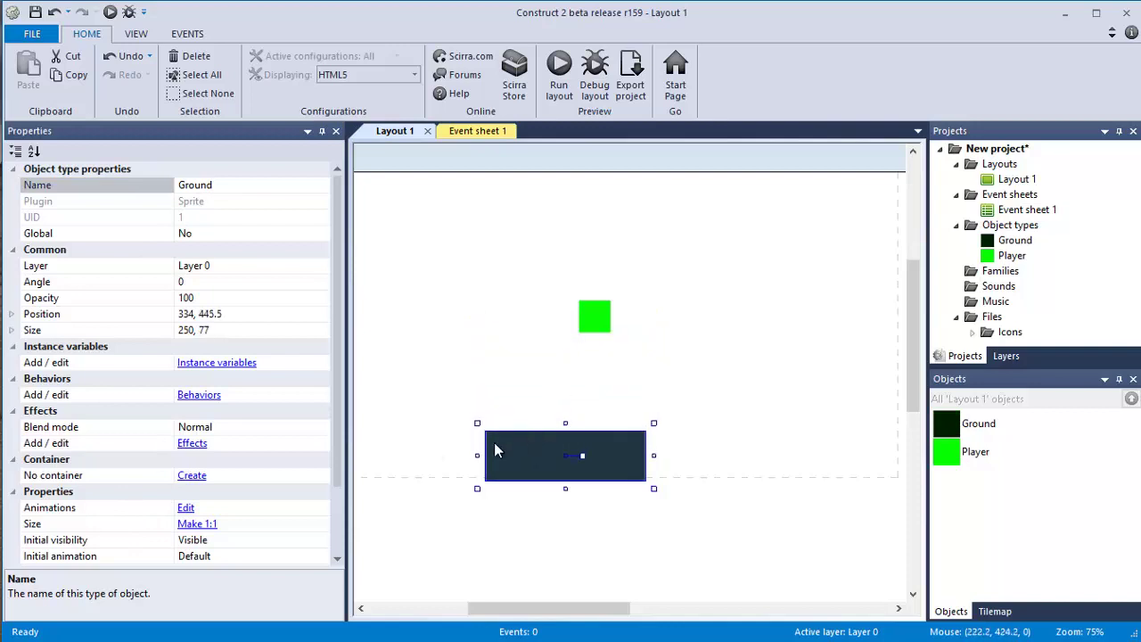
drag(476, 454, 366, 443)
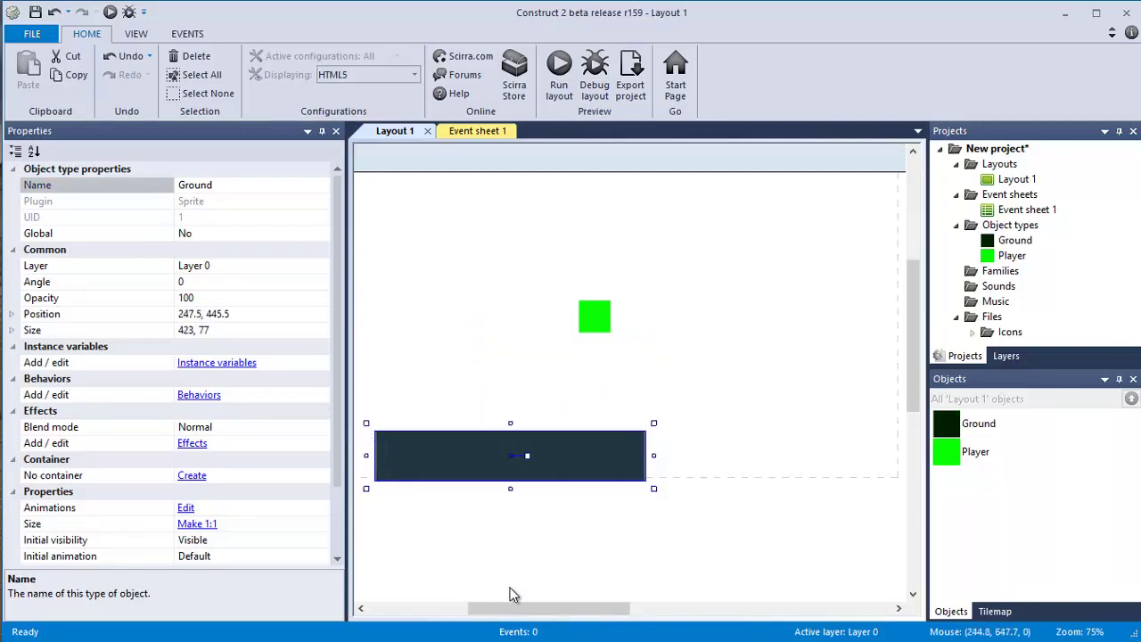
drag(513, 609, 499, 615)
drag(544, 459, 525, 472)
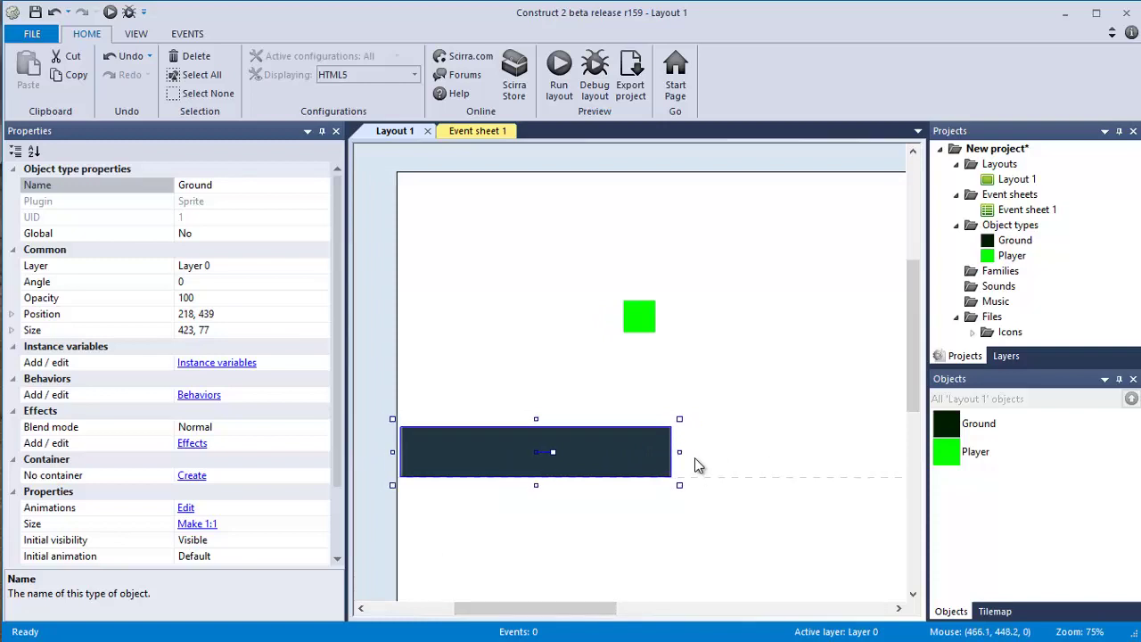
- Stretch the Ground sprite to about 890 by 77 so it extends slightly past both sides of the dashed window area
drag(679, 455, 843, 452)
drag(605, 605, 674, 561)
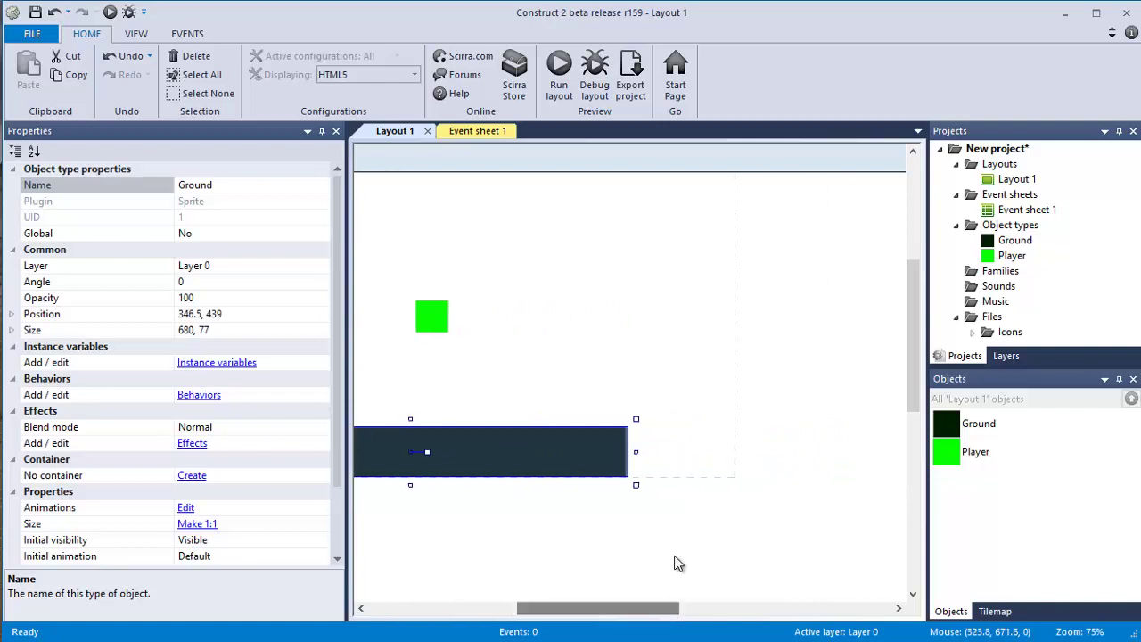
drag(639, 452, 744, 452)
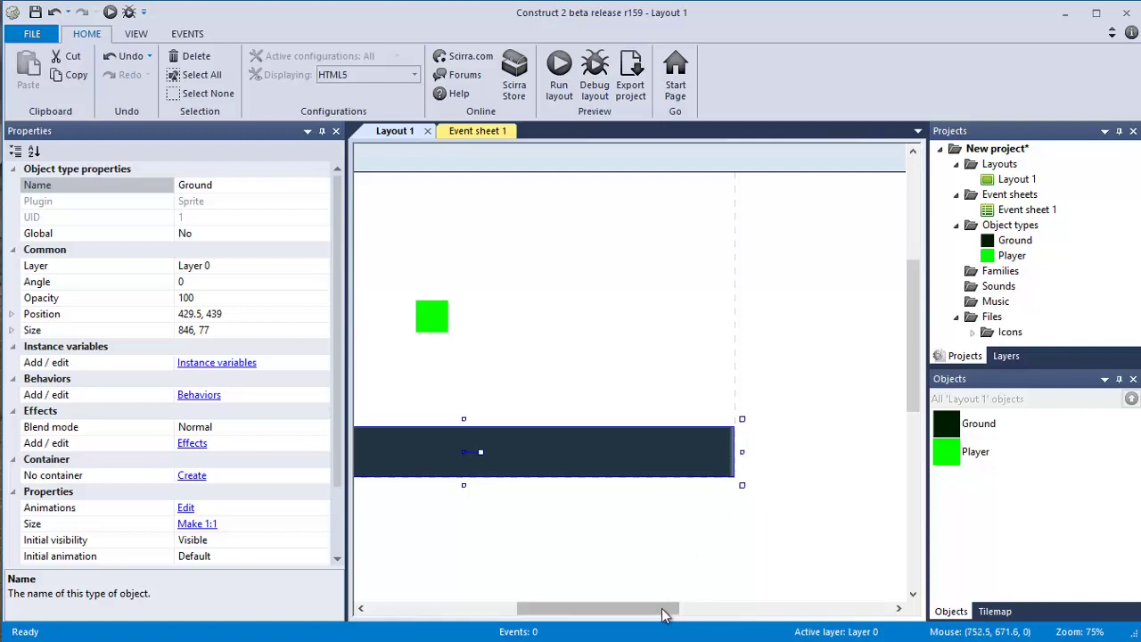
drag(668, 609, 593, 617)
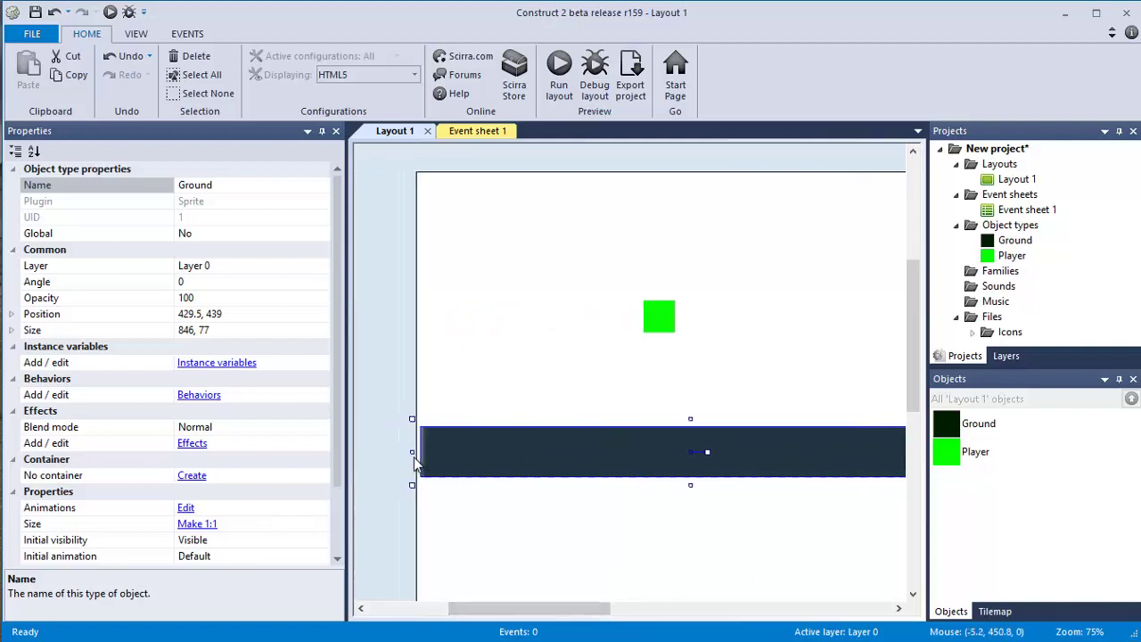
drag(412, 452, 395, 452)
drag(526, 608, 566, 576)
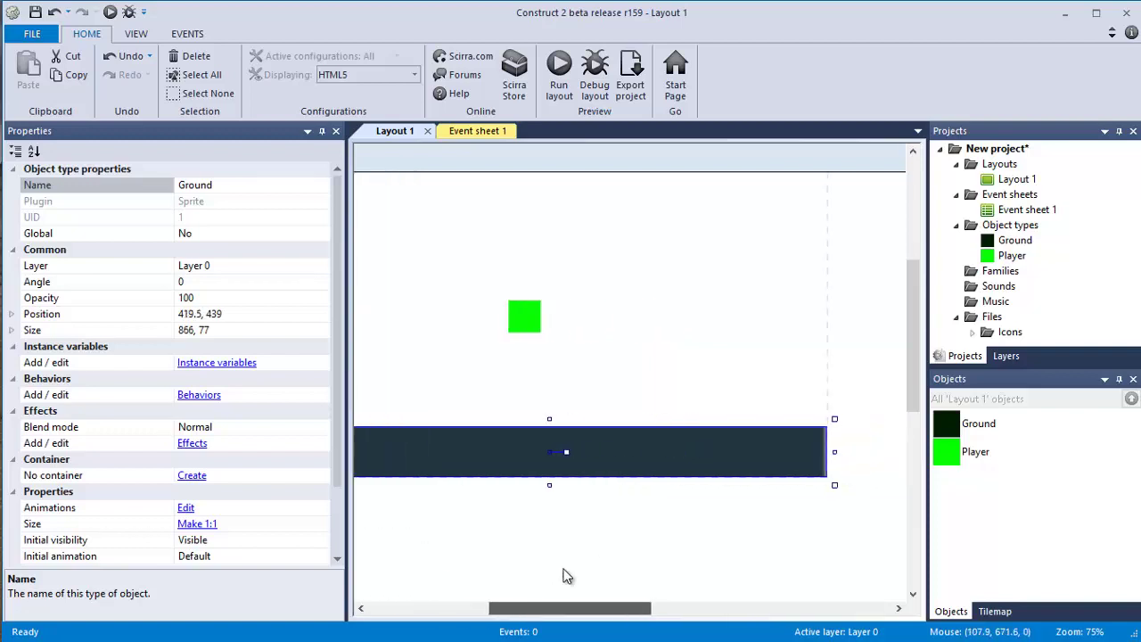
drag(835, 452, 847, 452)
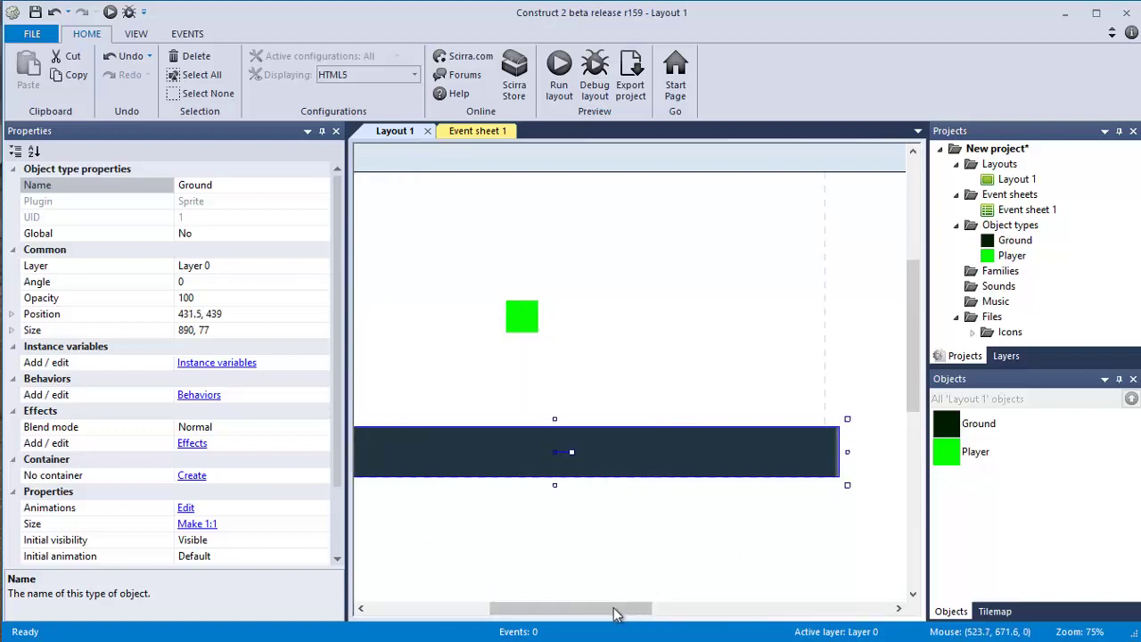
- Move the Player sprite to about 153, 357, slightly above the Ground near its left end
drag(614, 612, 555, 611)
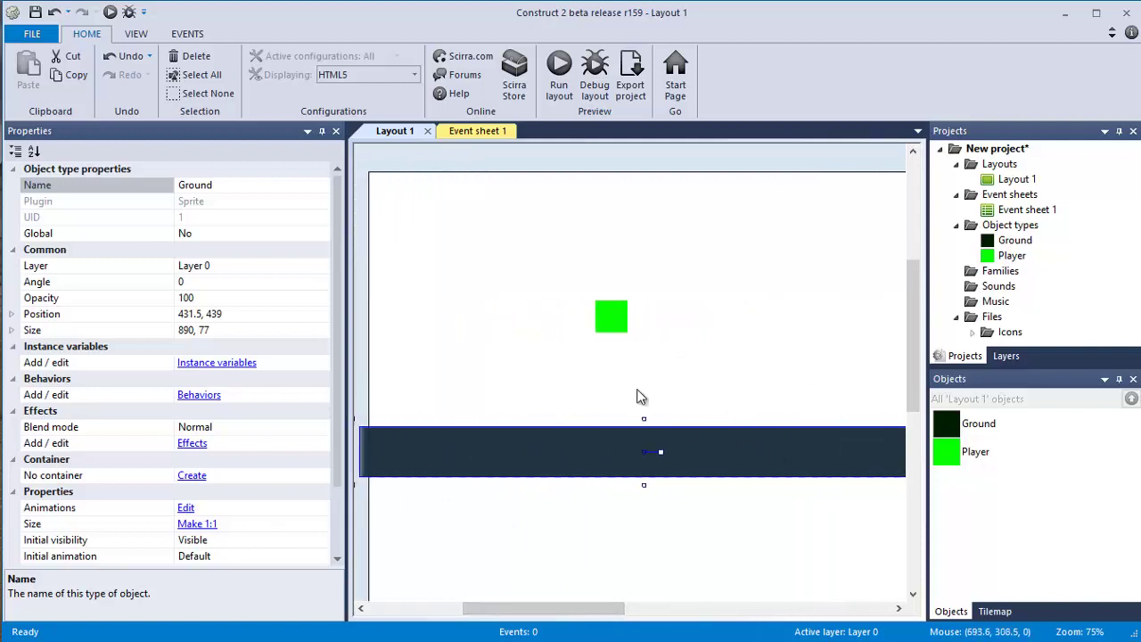
drag(564, 612, 601, 612)
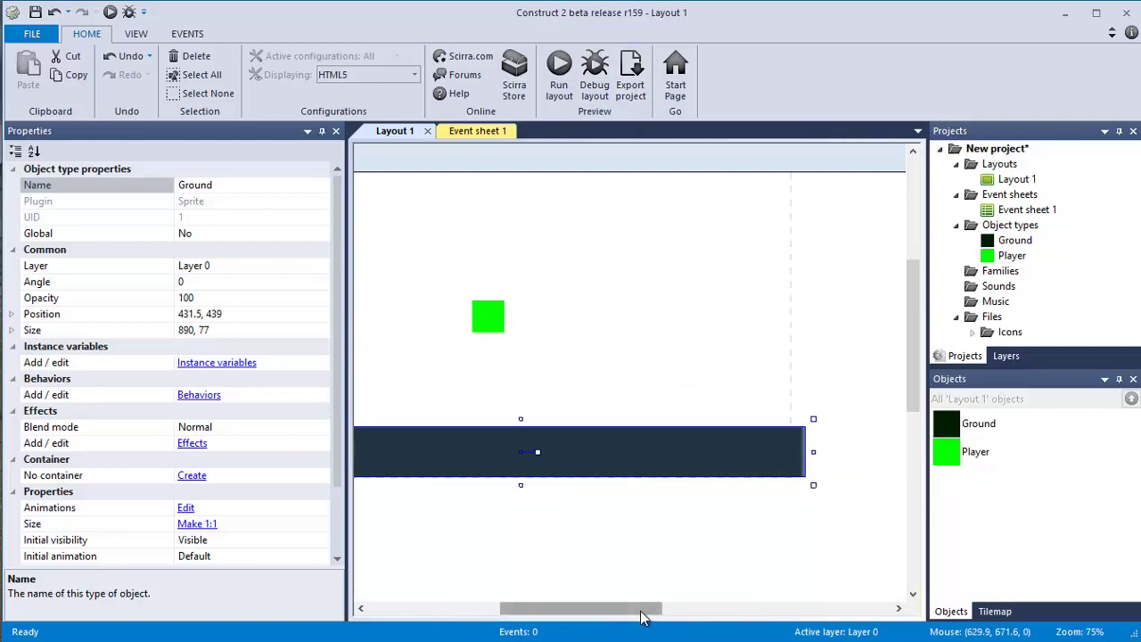
drag(624, 610, 597, 610)
drag(598, 319, 439, 420)
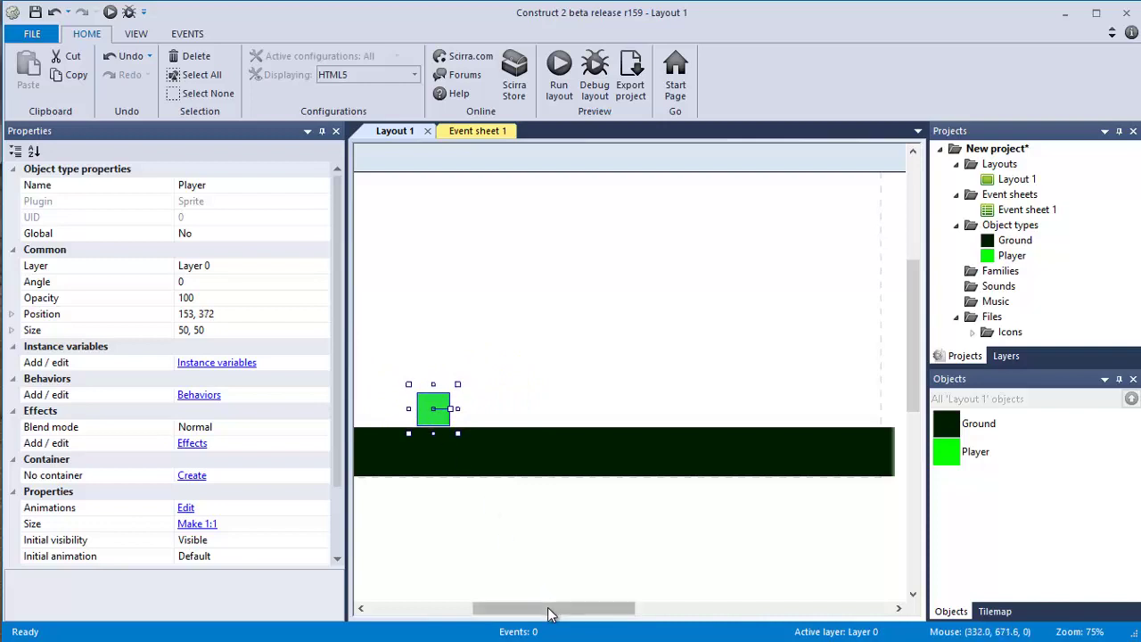
mouse_move(552, 608)
mouse_down()
mouse_move(526, 611)
mouse_move(537, 615)
mouse_up()
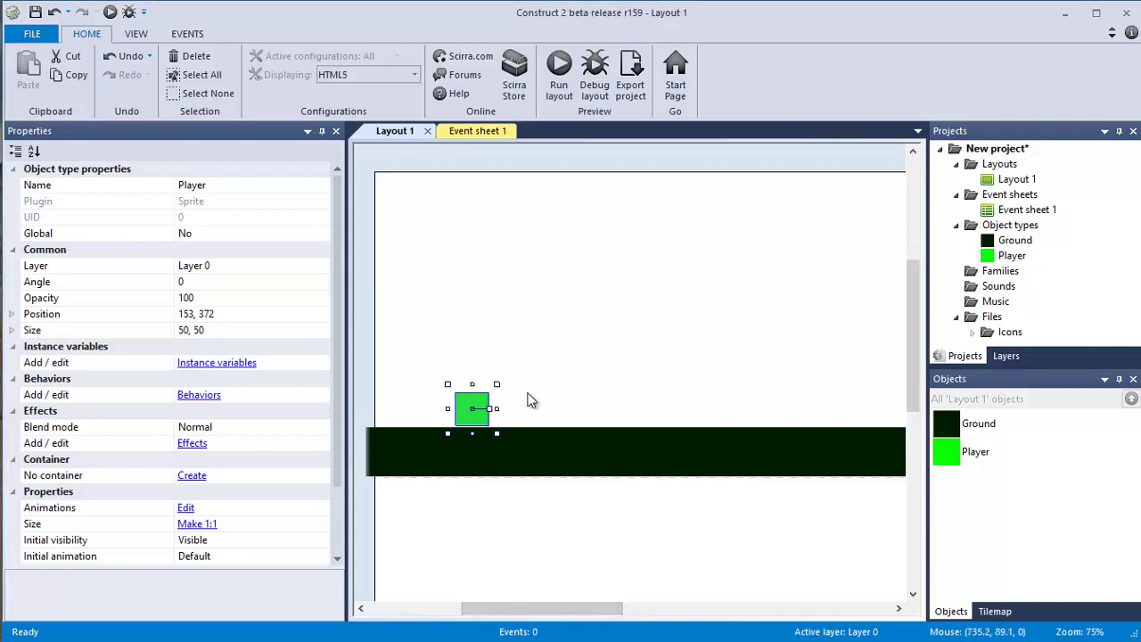
drag(472, 412, 473, 402)
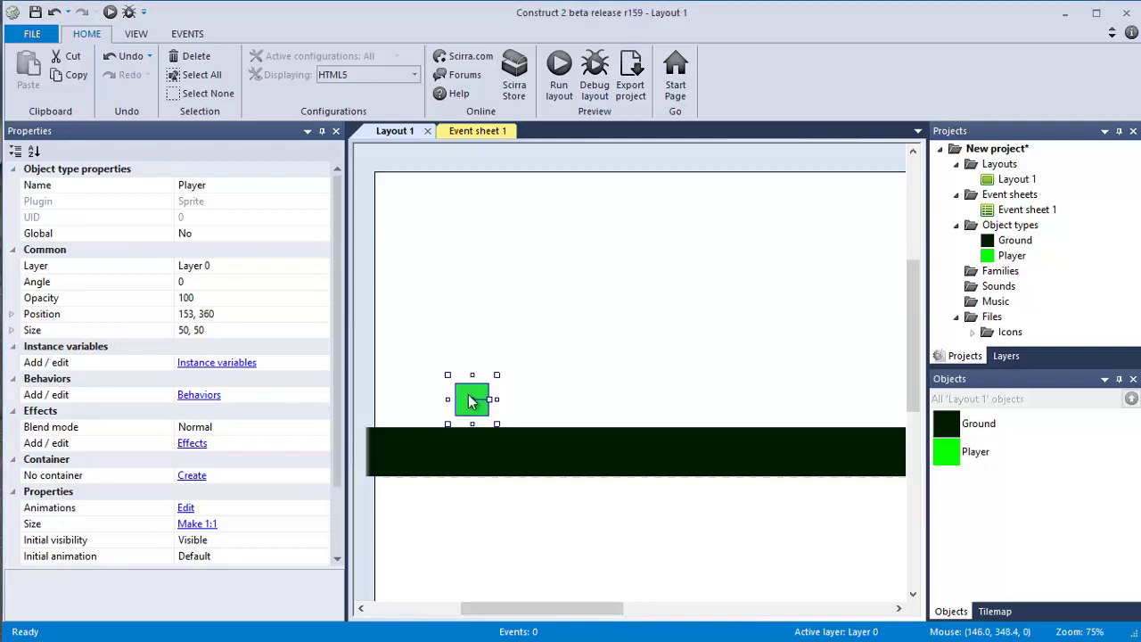
- Run the layout in the browser, enlarge the preview window to view the whole scene, and close the preview
click(558, 70)
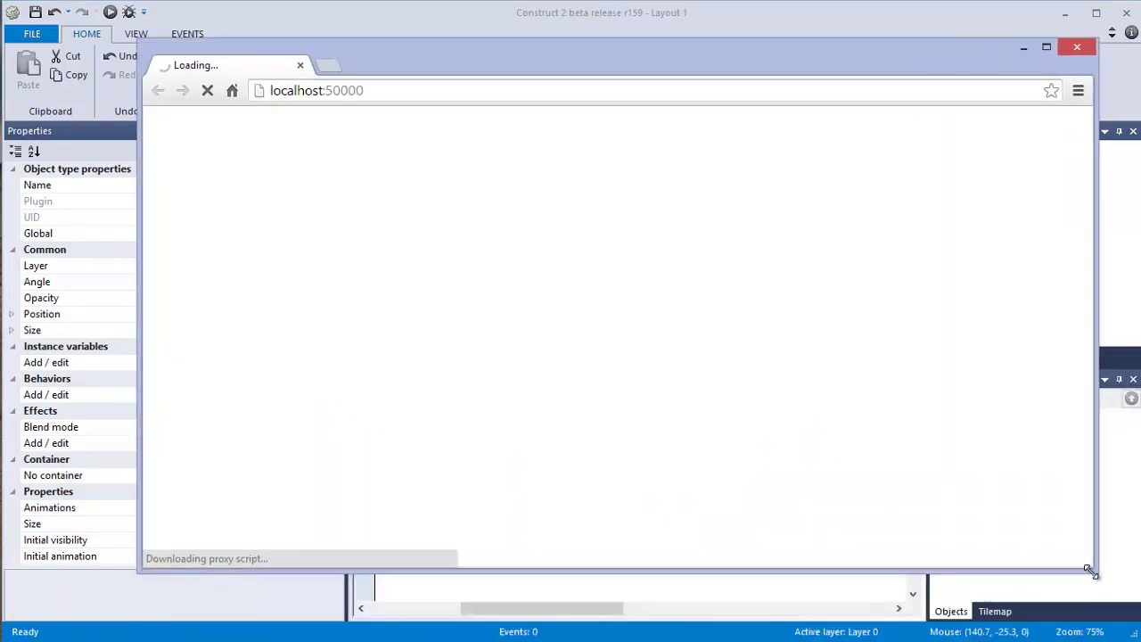
drag(801, 52, 678, 20)
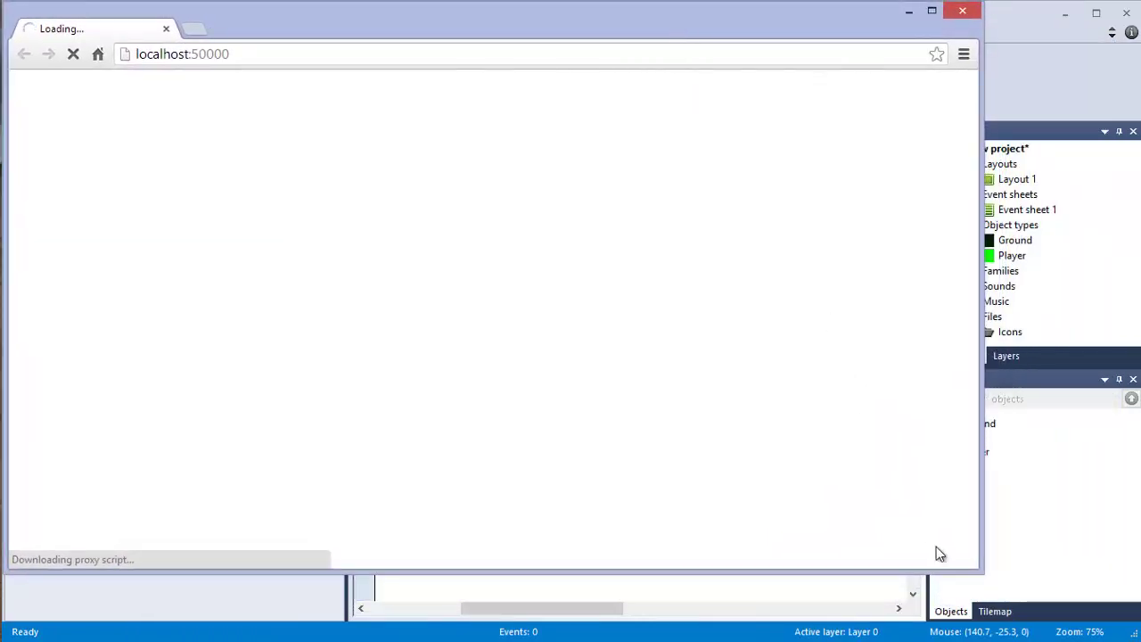
drag(981, 570, 1088, 611)
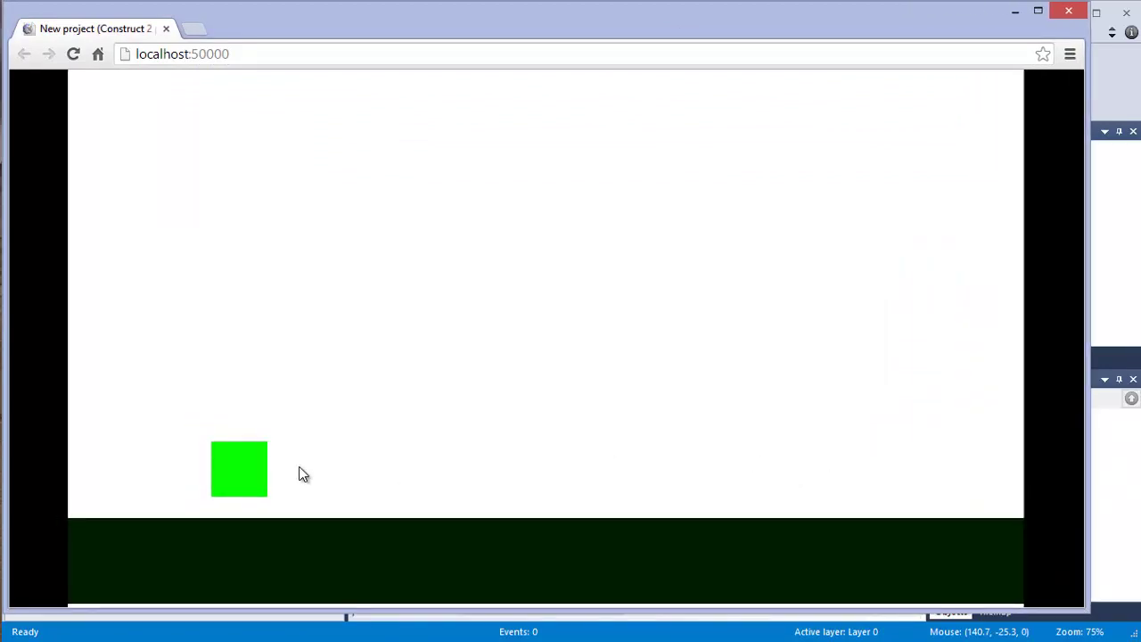
click(1068, 11)
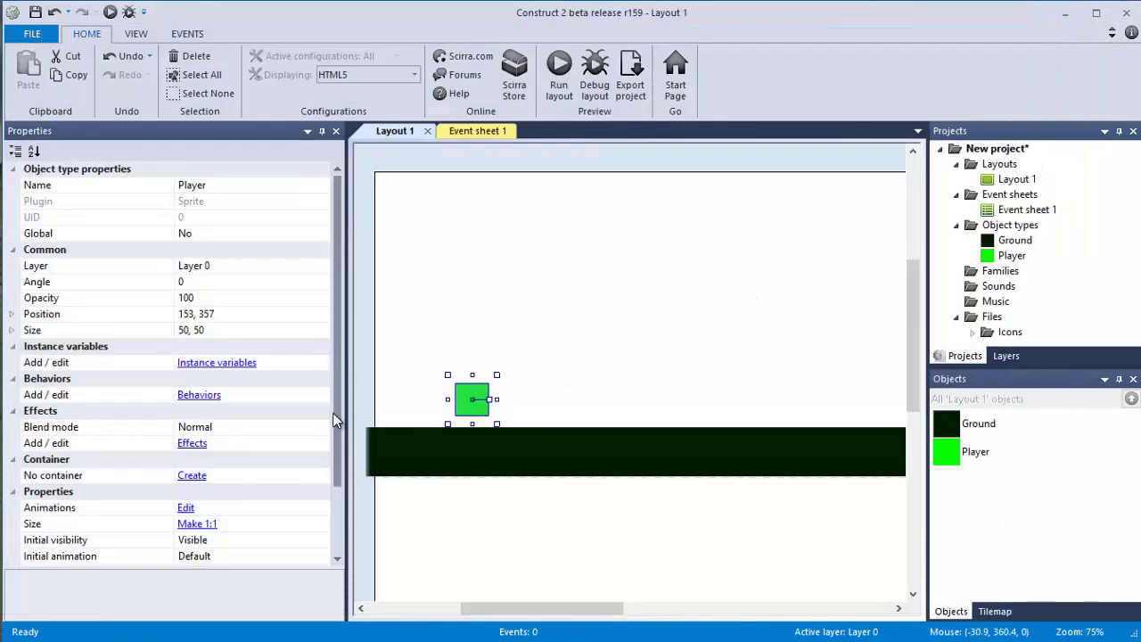